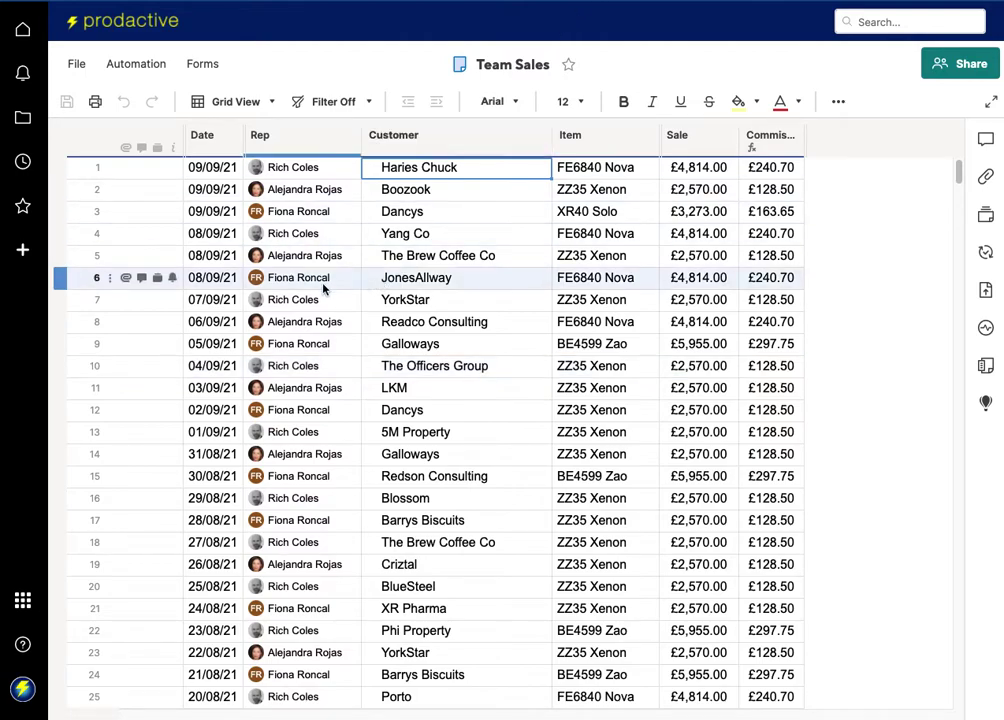
Step: Set row 1's Rep to the demo account
{"action": "mouse_move", "coordinate": [263, 287]}
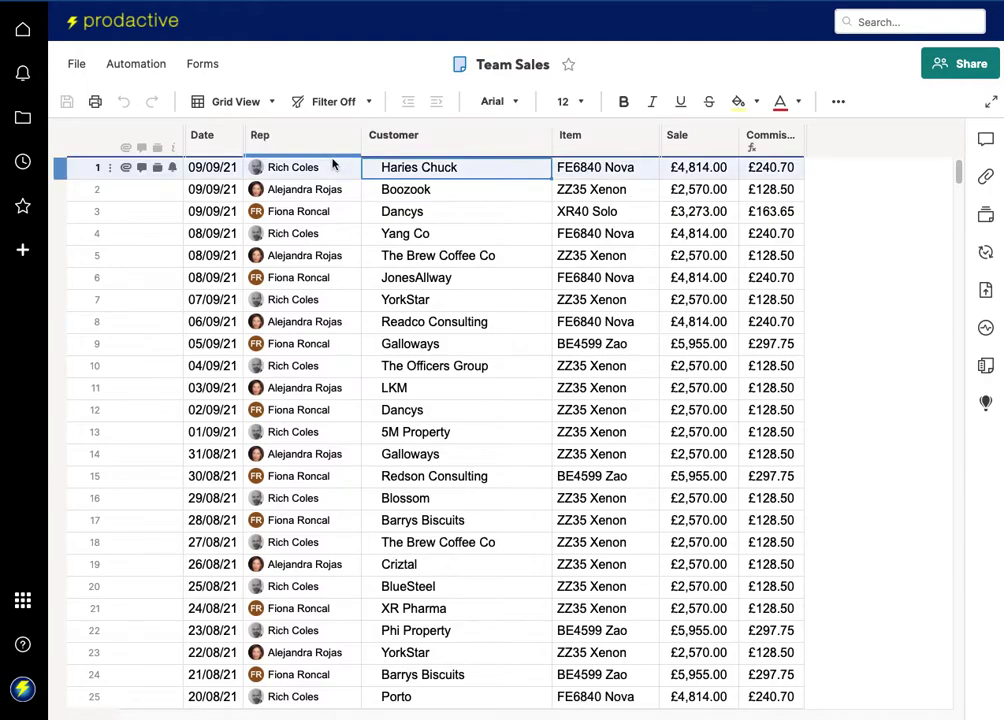
{"action": "left_click", "coordinate": [329, 167]}
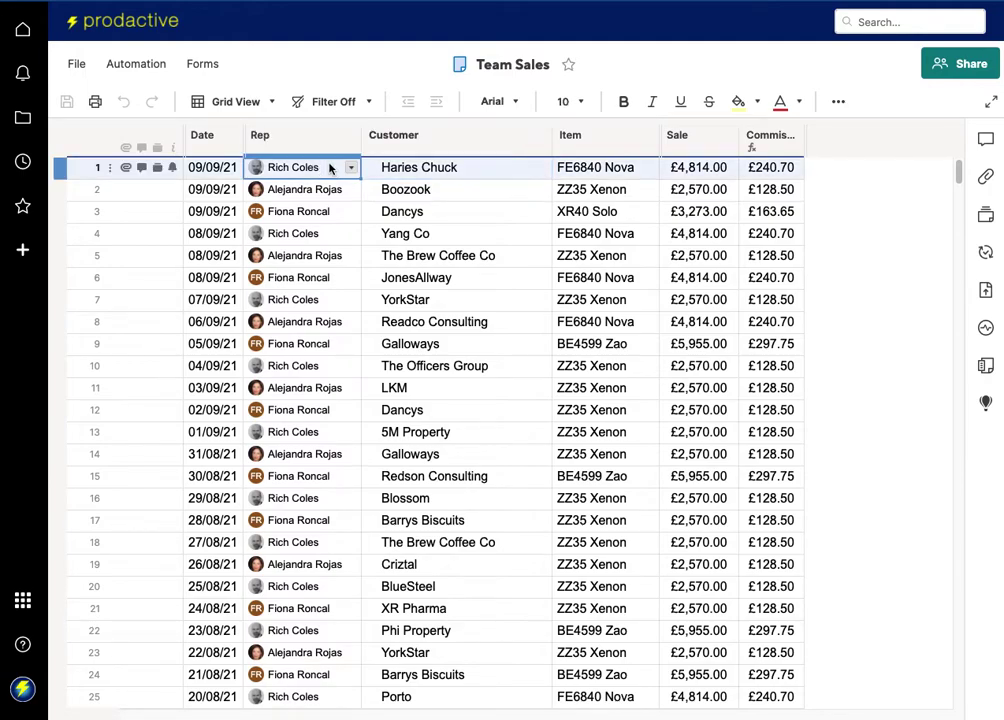
{"action": "left_click", "coordinate": [351, 168]}
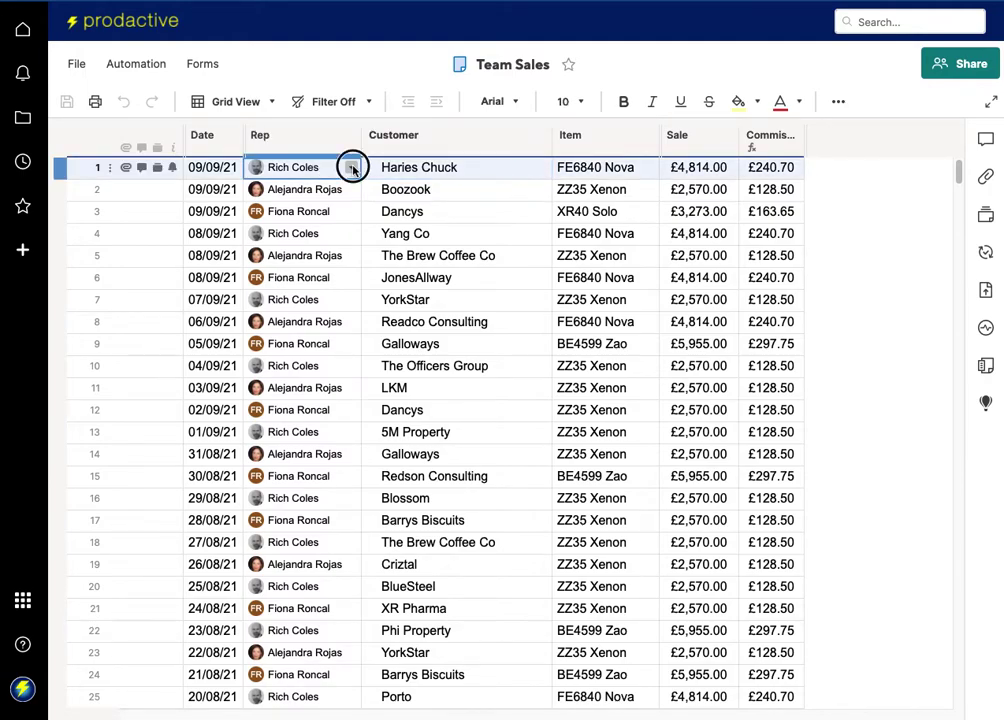
{"action": "left_click", "coordinate": [340, 204]}
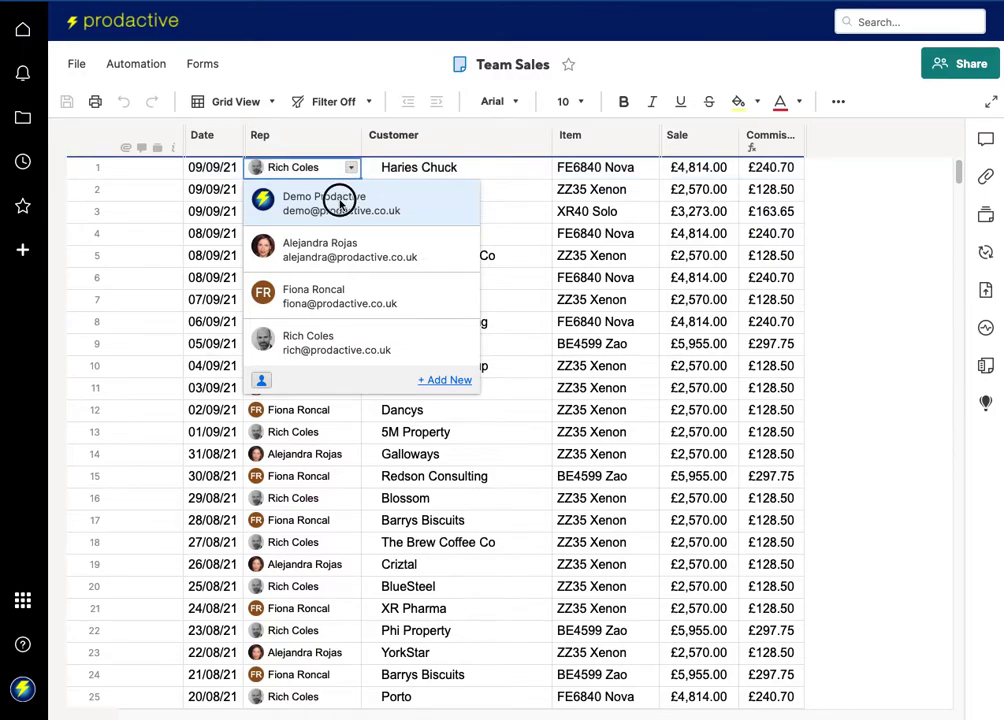
Step: Change row 1's Item to AB370 Tenor
{"action": "left_click", "coordinate": [650, 170]}
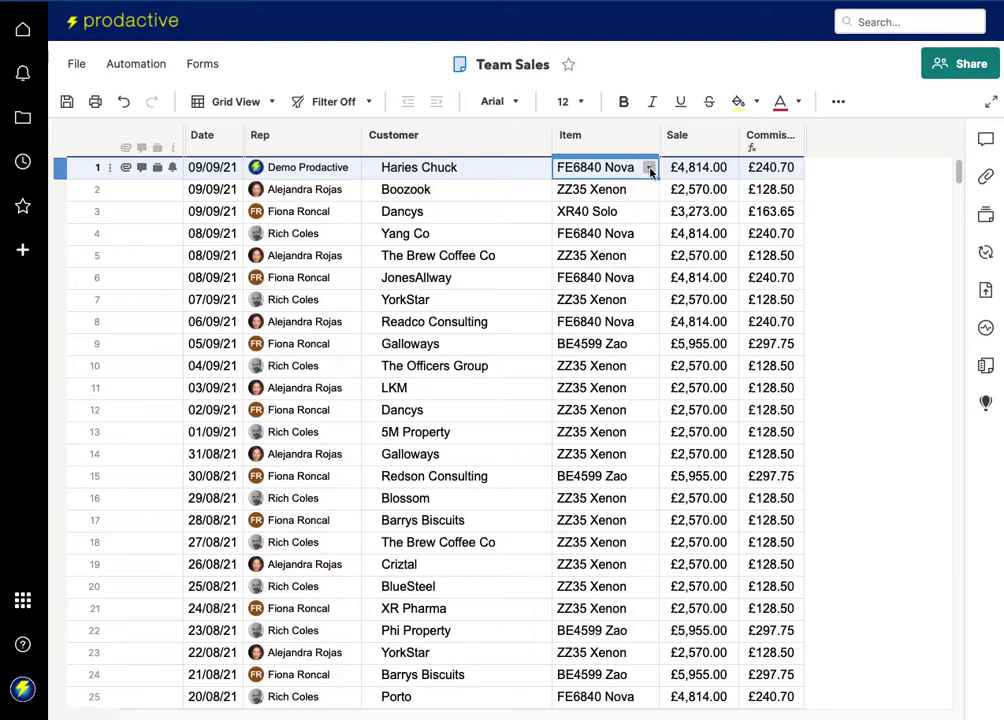
{"action": "left_click", "coordinate": [648, 171]}
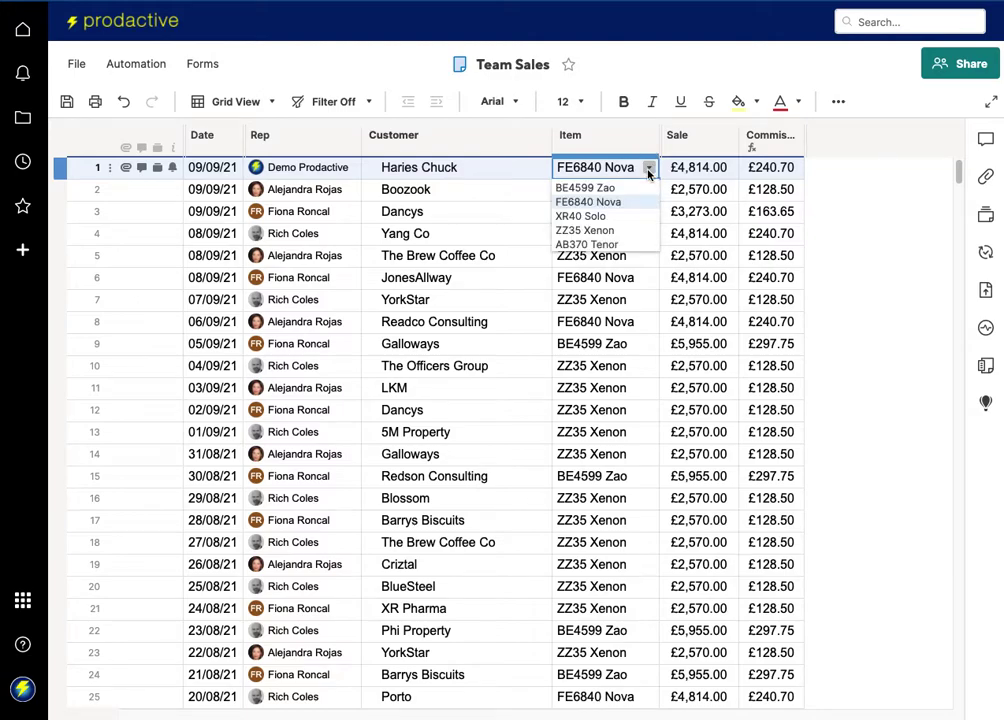
{"action": "left_click", "coordinate": [626, 243]}
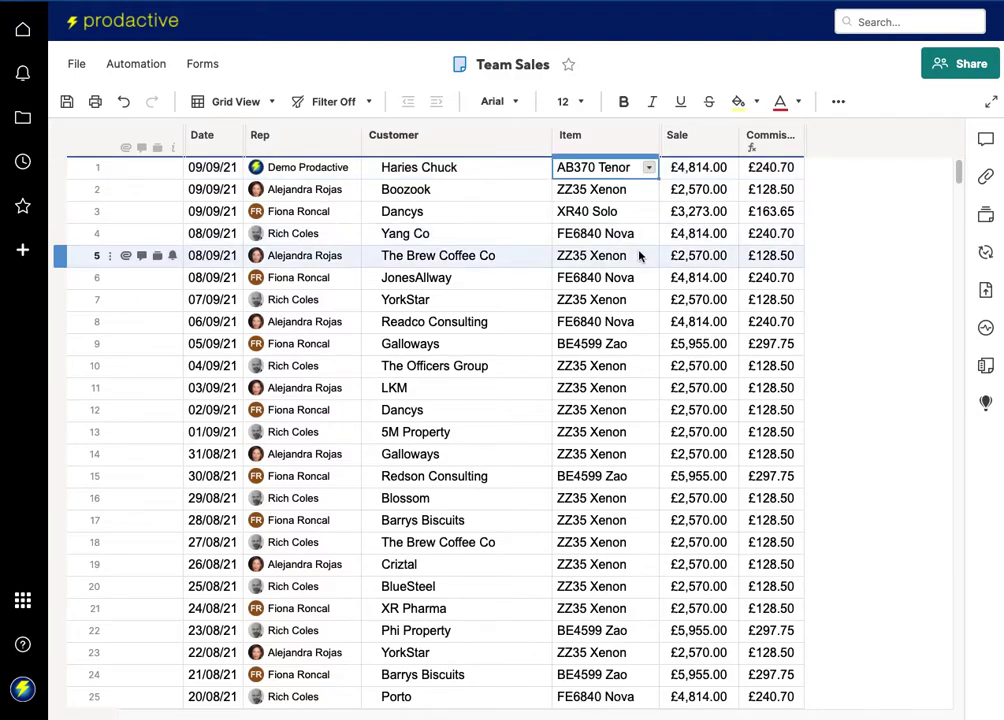
{"action": "left_click", "coordinate": [641, 255]}
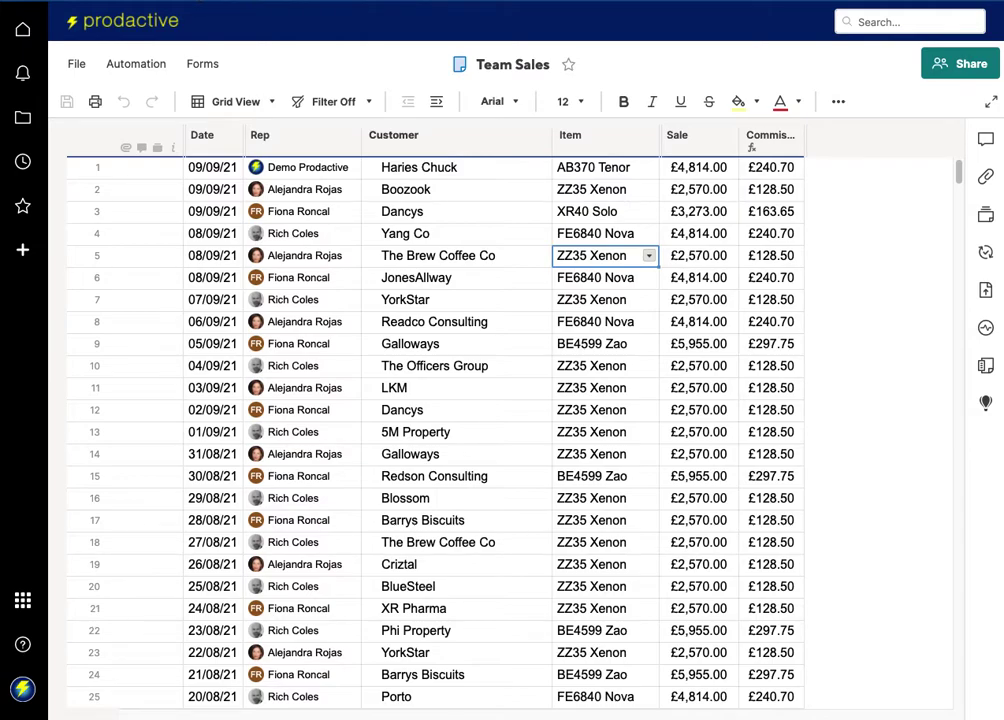
Step: From the Launcher's Pivot app, open the 'Team sales report by month by item' pivot for editing
{"action": "left_click", "coordinate": [22, 601]}
{"action": "scroll", "coordinate": [152, 615], "scroll_direction": "down", "scroll_amount": 3}
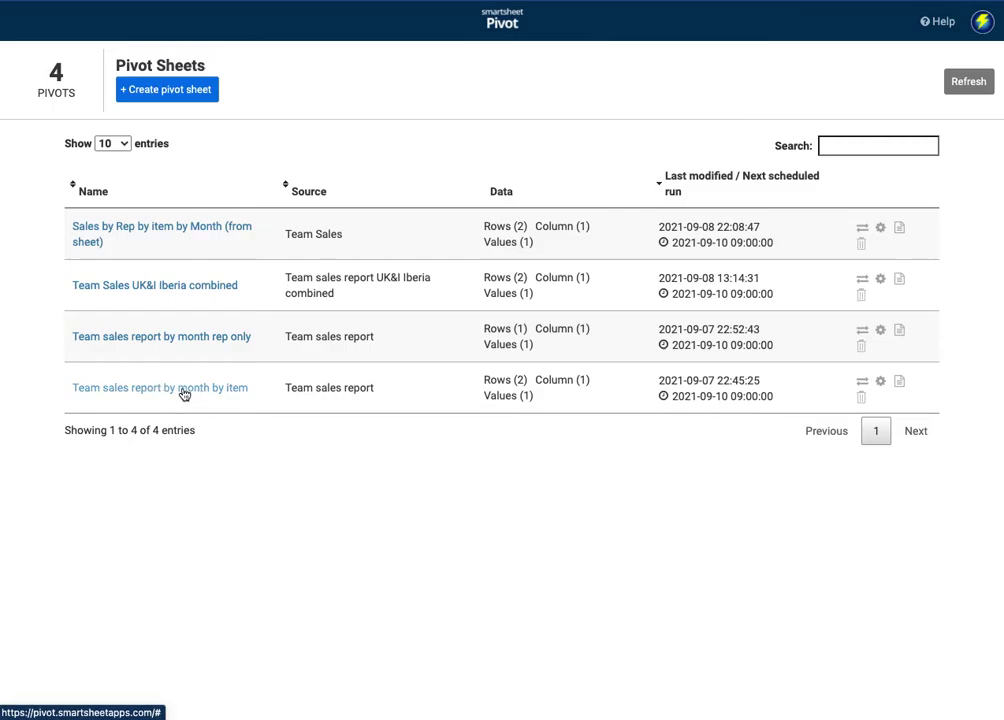
{"action": "left_click", "coordinate": [880, 385]}
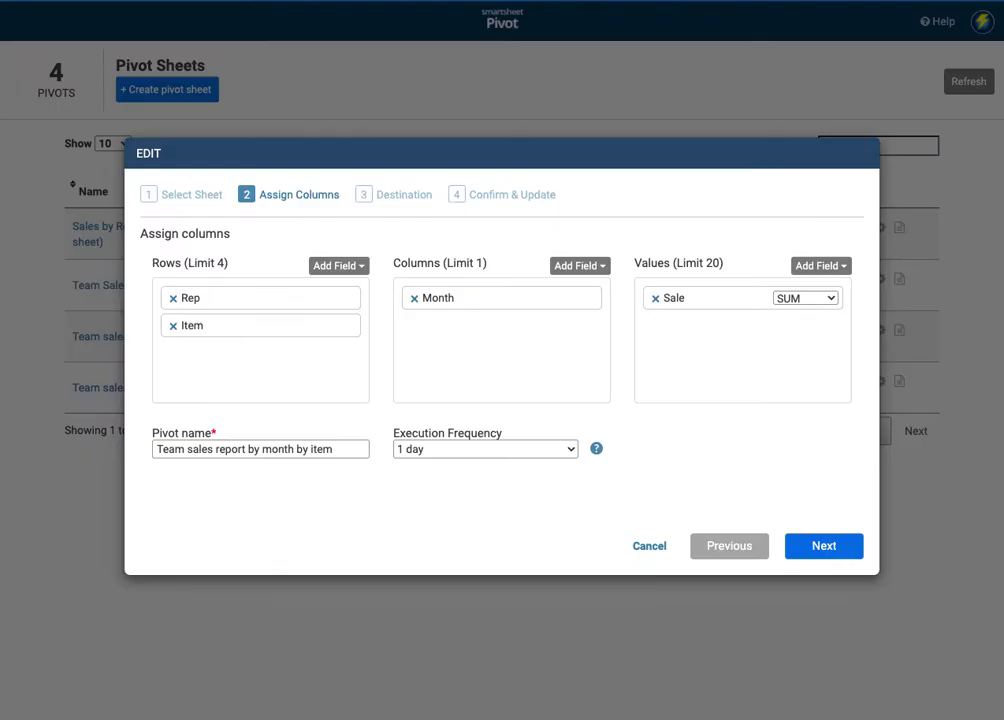
Step: Replace the pivot rows Rep and Item with Name, then Item
{"action": "left_click", "coordinate": [173, 299]}
{"action": "left_click", "coordinate": [173, 299]}
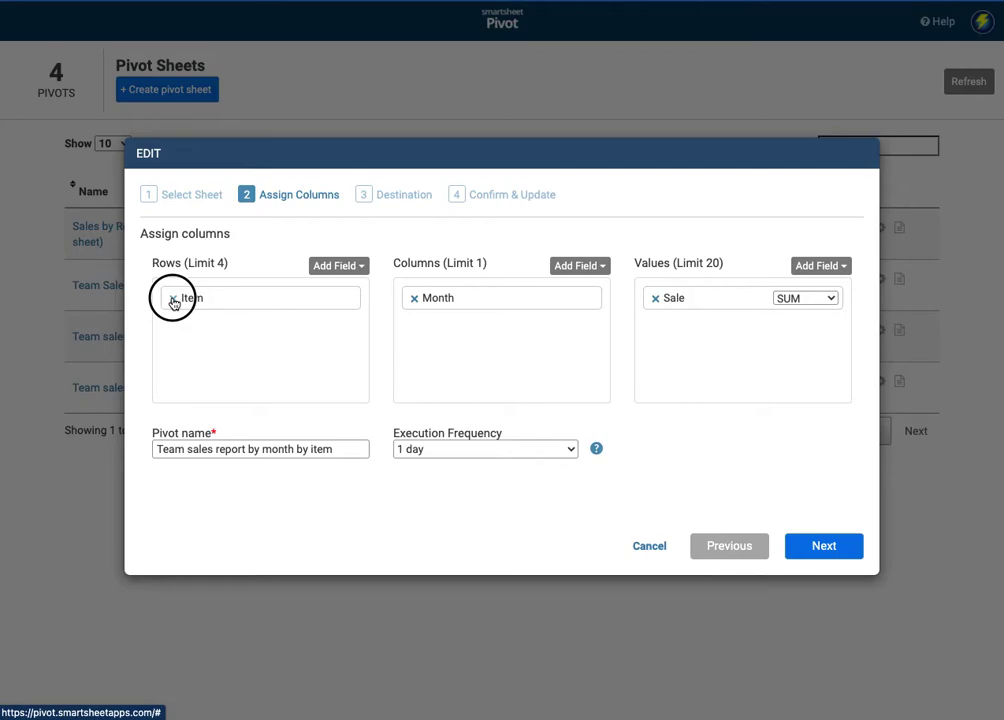
{"action": "left_click", "coordinate": [335, 264]}
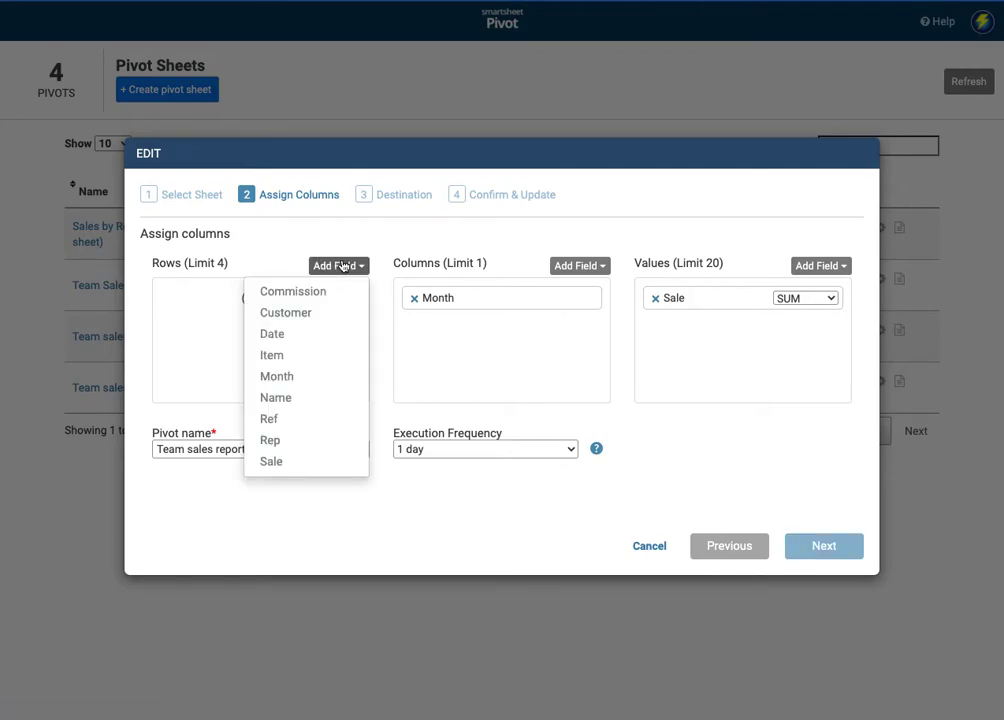
{"action": "left_click", "coordinate": [309, 398]}
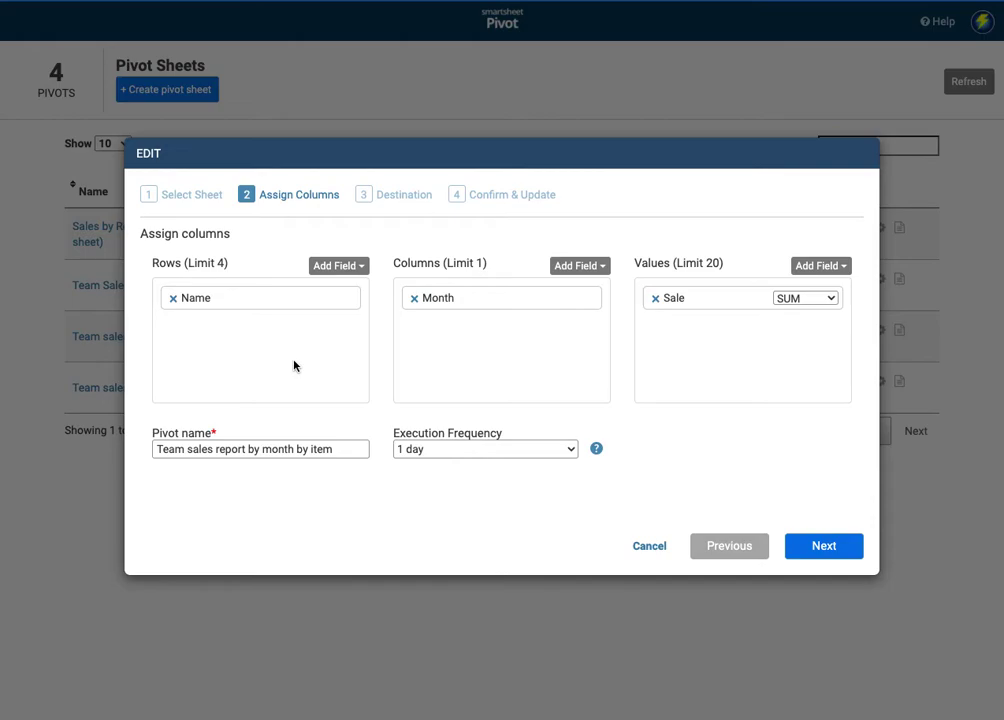
{"action": "left_click", "coordinate": [345, 265]}
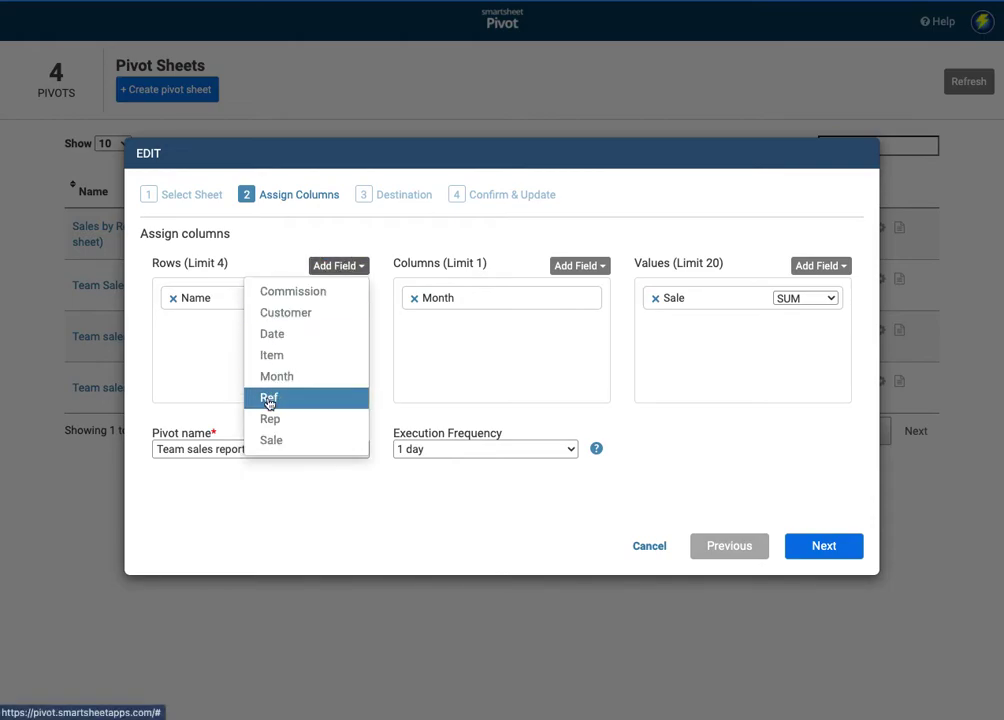
{"action": "left_click", "coordinate": [279, 356]}
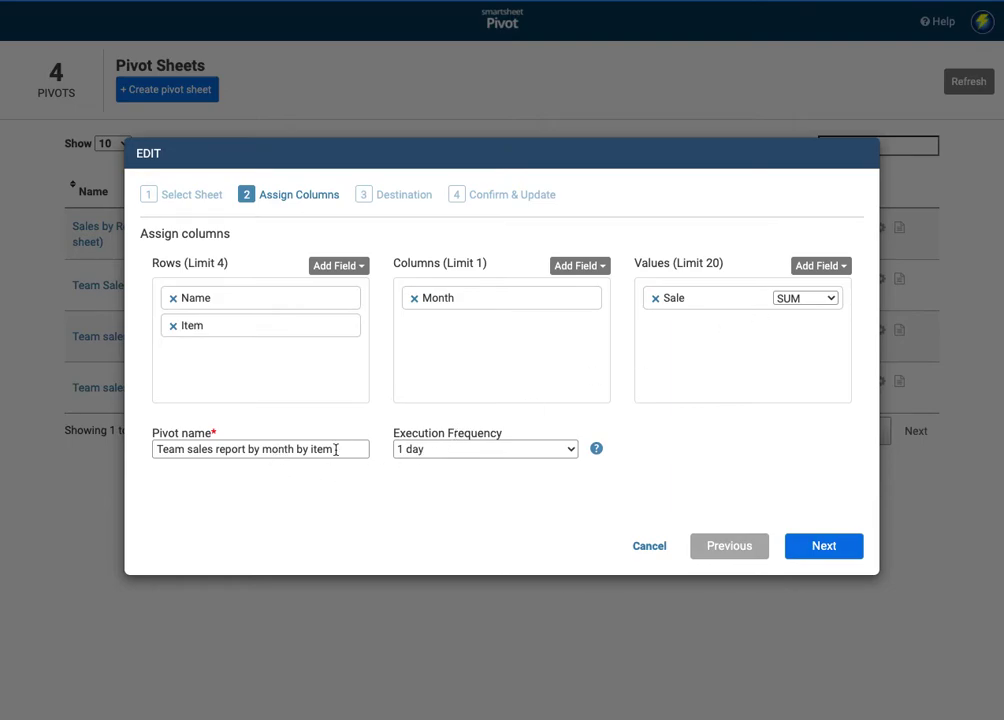
Step: Keep the execution frequency at 1 day and continue to Destination
{"action": "left_click", "coordinate": [435, 453]}
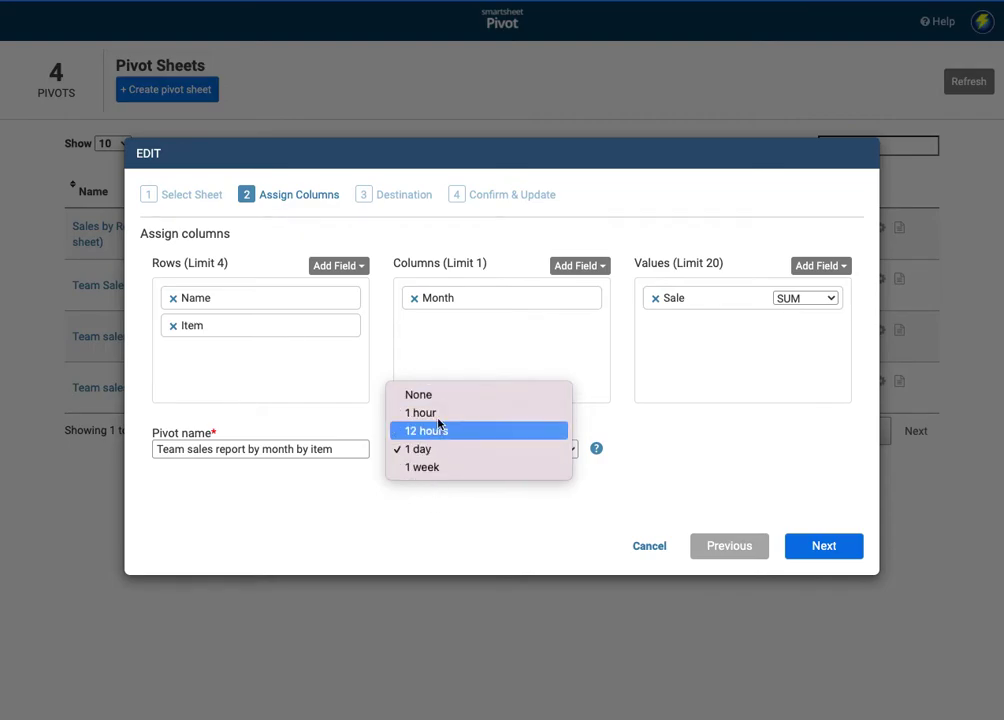
{"action": "left_click", "coordinate": [431, 517]}
{"action": "left_click", "coordinate": [826, 549]}
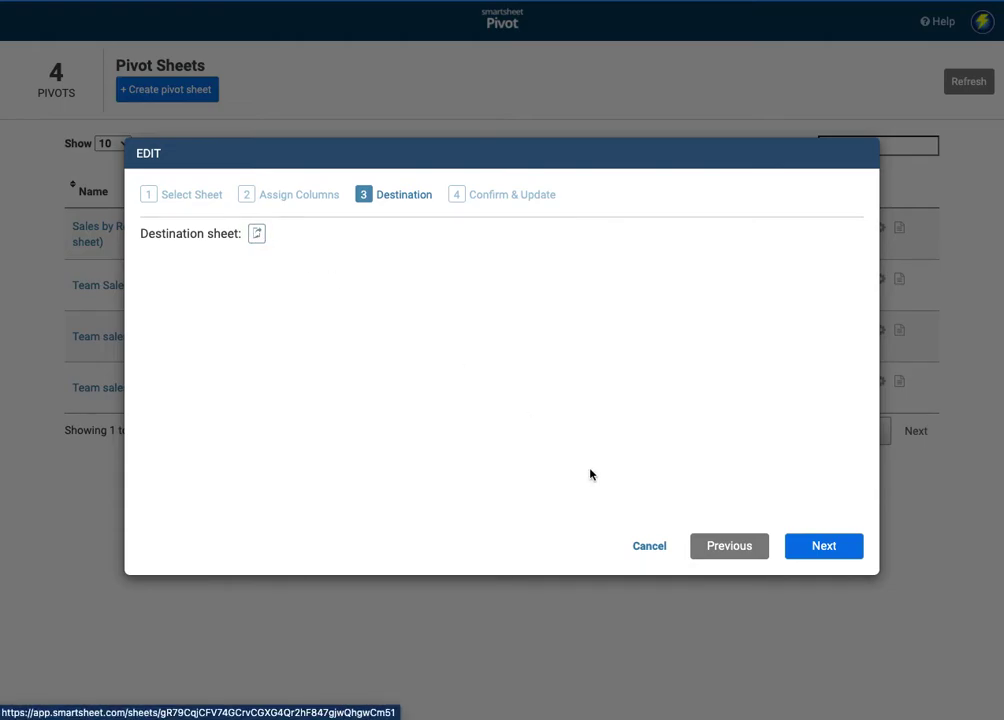
Step: Confirm and update the pivot, then select 'Team sales report by month by item' to run it
{"action": "left_click", "coordinate": [824, 546]}
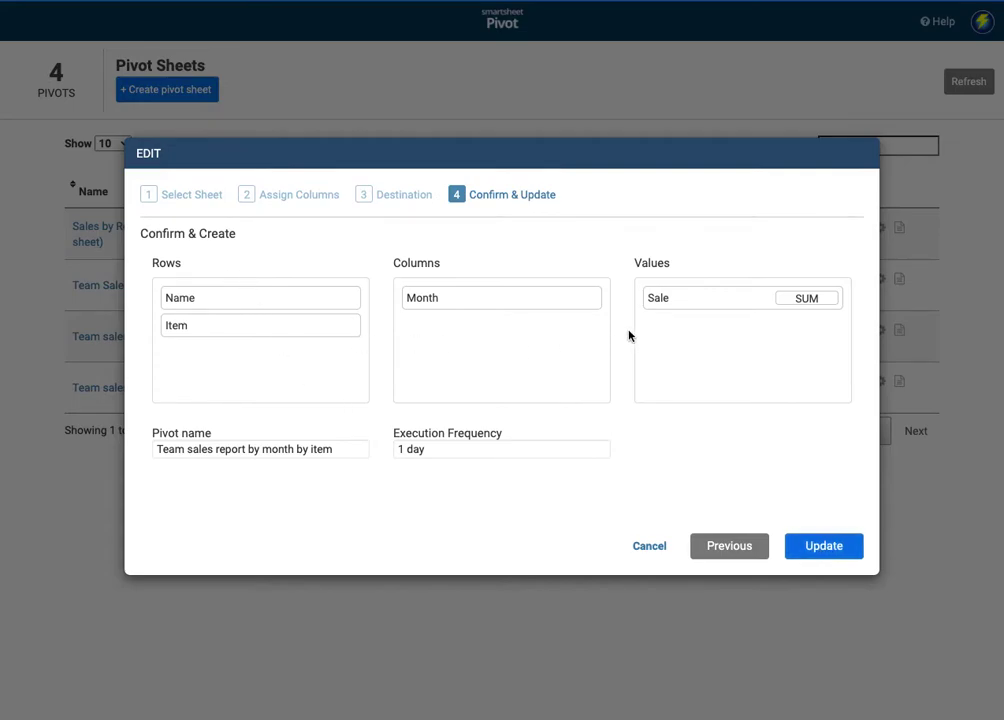
{"action": "left_click", "coordinate": [810, 549]}
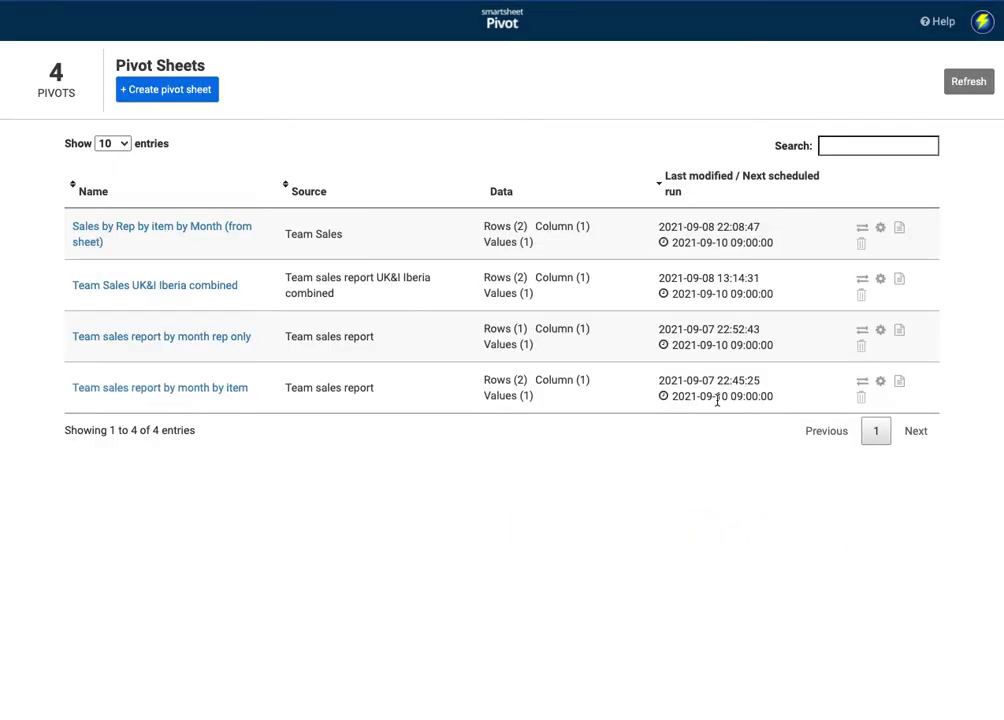
{"action": "left_click", "coordinate": [157, 390]}
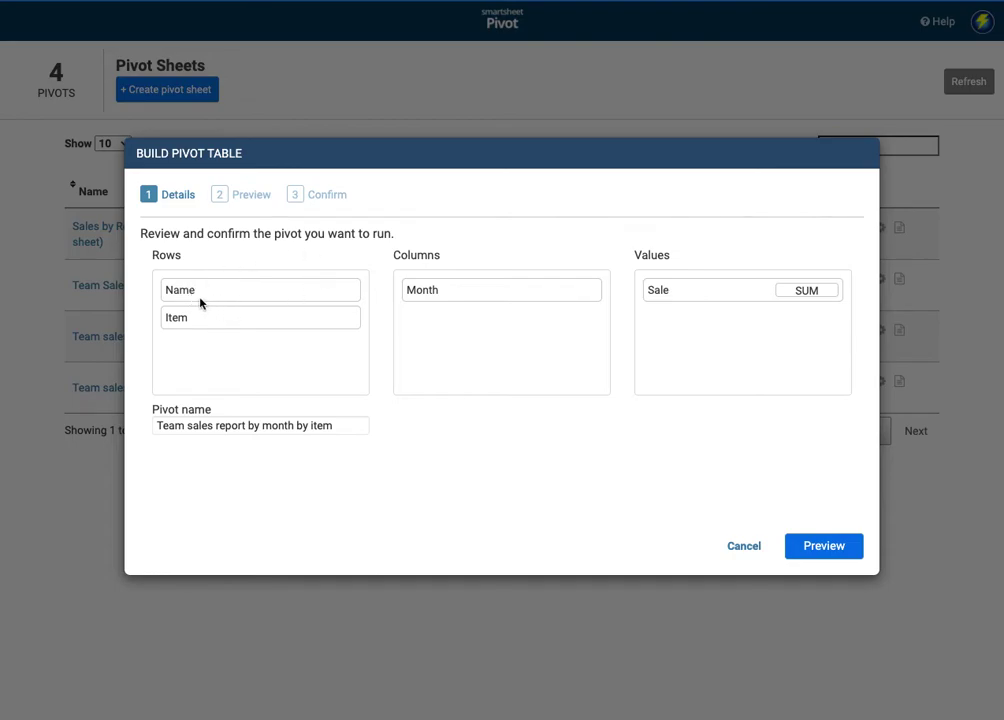
Step: Preview the pivot table, create the output sheet, and close the completion message
{"action": "left_click", "coordinate": [816, 546]}
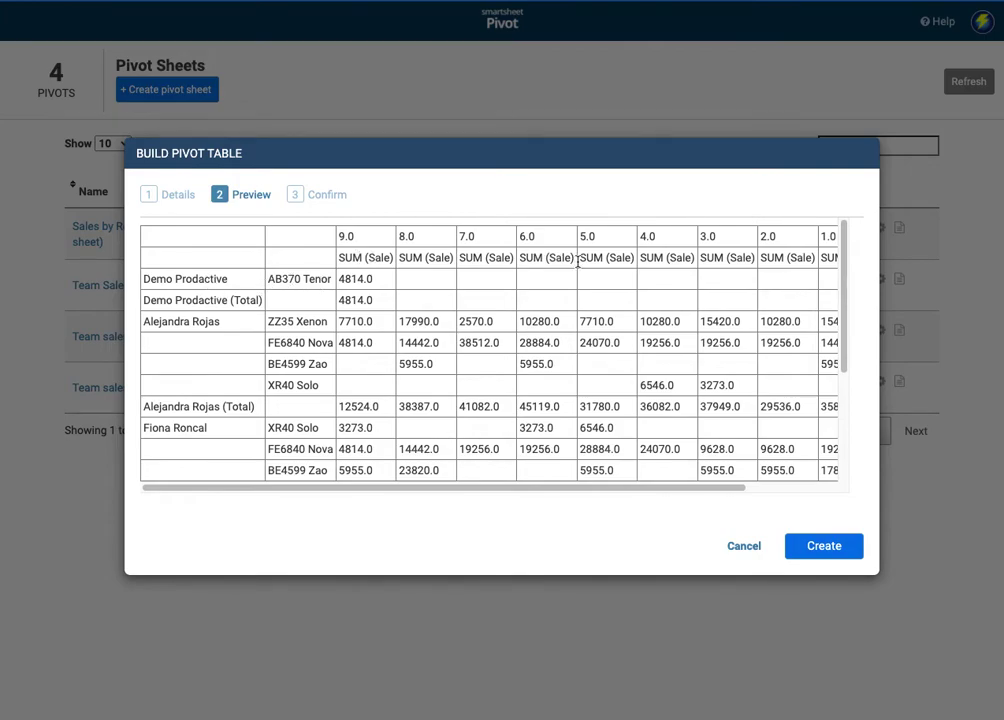
{"action": "scroll", "coordinate": [579, 327], "scroll_direction": "right", "scroll_amount": 3}
{"action": "scroll", "coordinate": [579, 328], "scroll_direction": "left", "scroll_amount": 3}
{"action": "scroll", "coordinate": [405, 339], "scroll_direction": "down", "scroll_amount": 1}
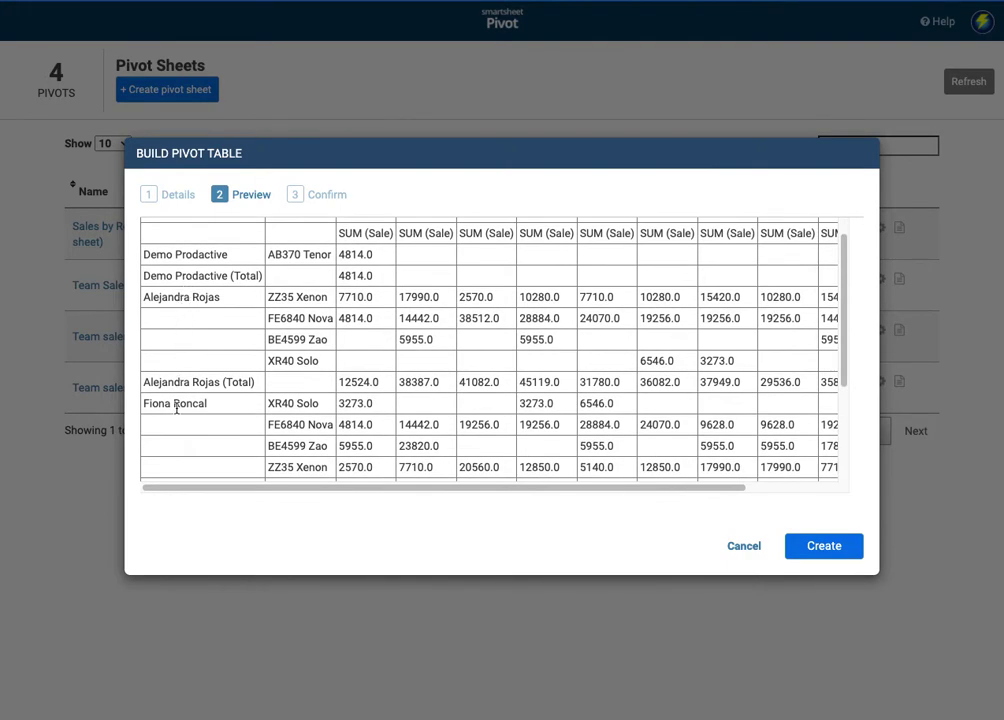
{"action": "left_click", "coordinate": [825, 548]}
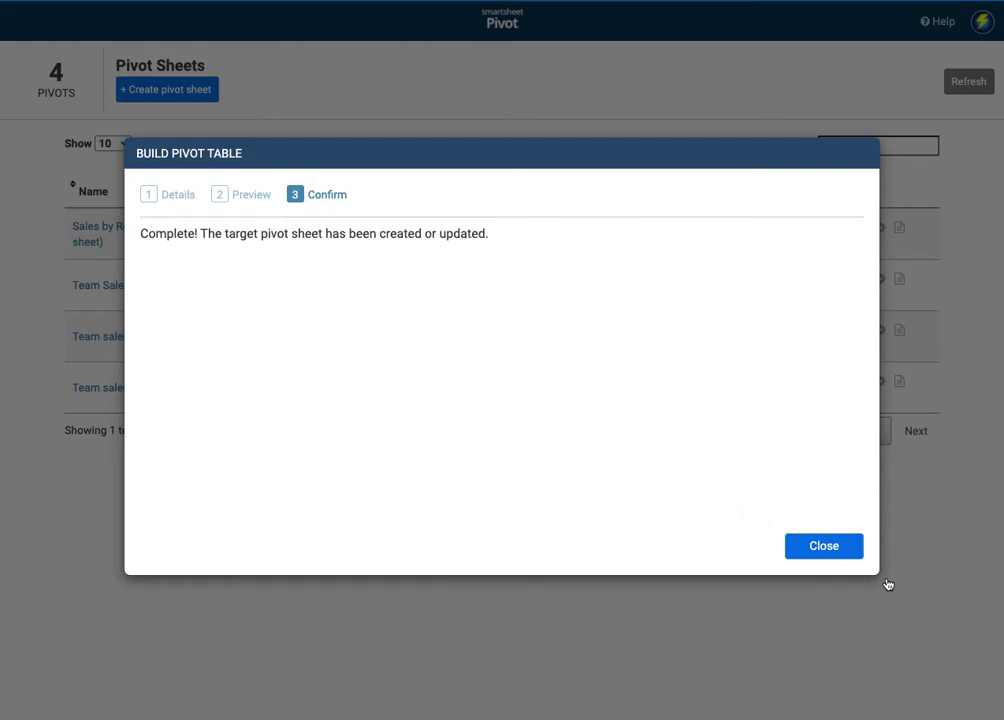
{"action": "left_click", "coordinate": [843, 557]}
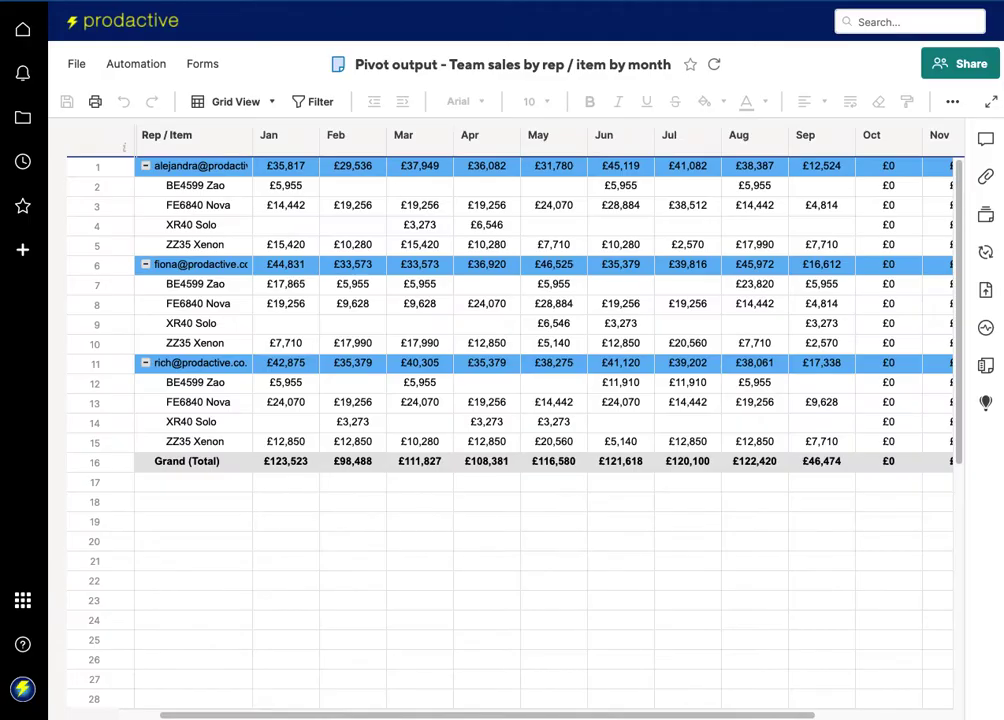
Step: Reload the pivot output sheet and check the empty Oct, Nov and Dec columns
{"action": "left_click", "coordinate": [713, 66]}
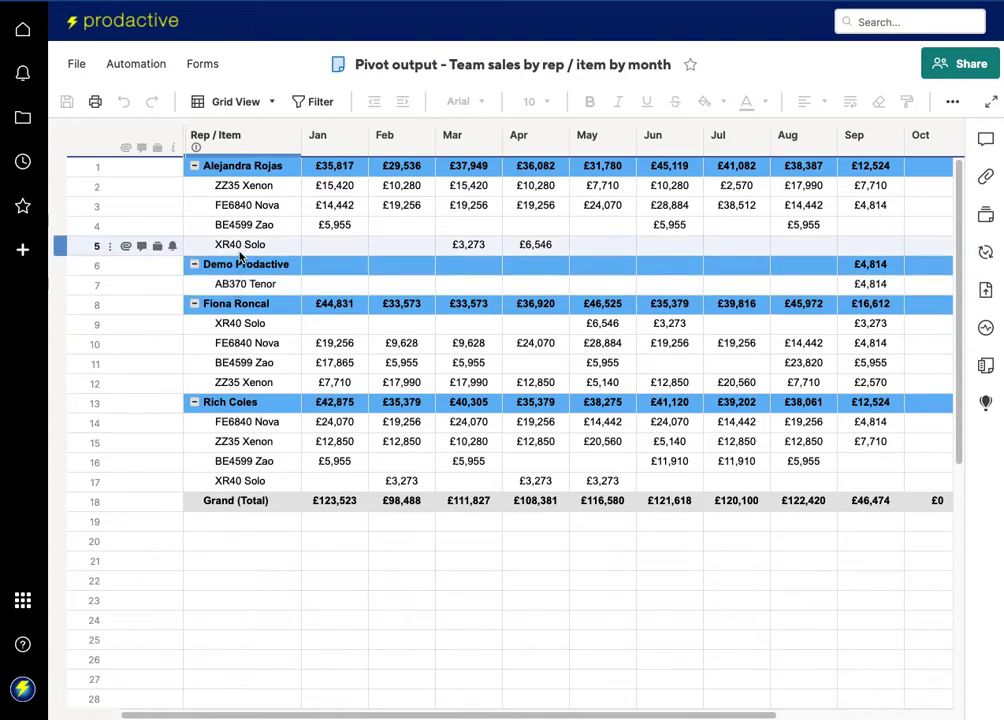
{"action": "scroll", "coordinate": [389, 323], "scroll_direction": "right", "scroll_amount": 2}
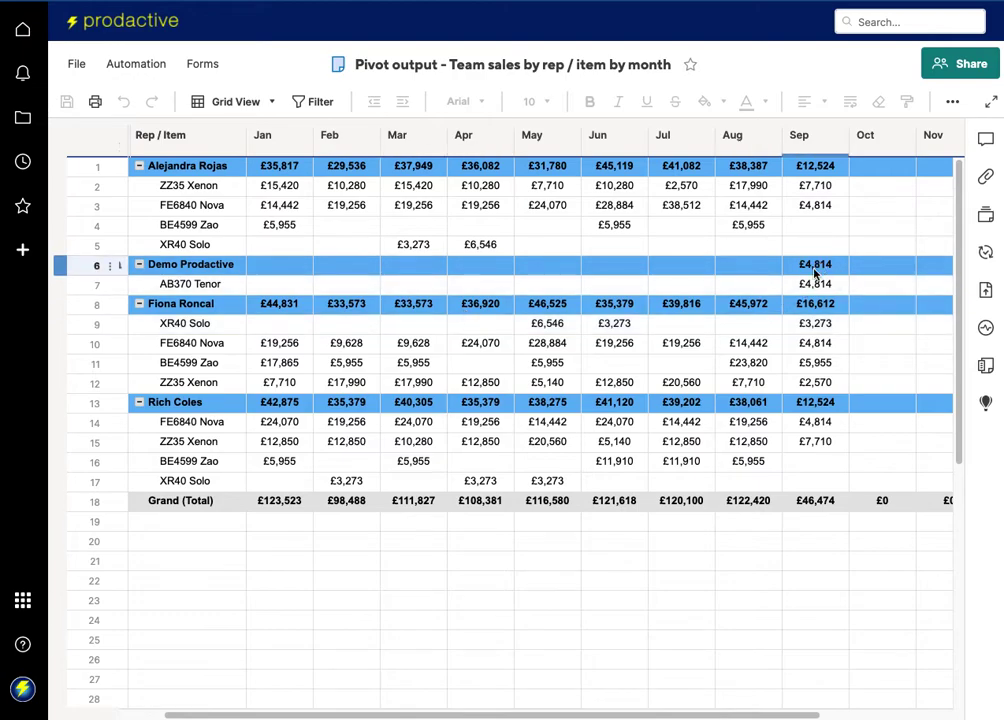
{"action": "scroll", "coordinate": [792, 298], "scroll_direction": "left", "scroll_amount": 2}
{"action": "scroll", "coordinate": [792, 298], "scroll_direction": "left", "scroll_amount": 1}
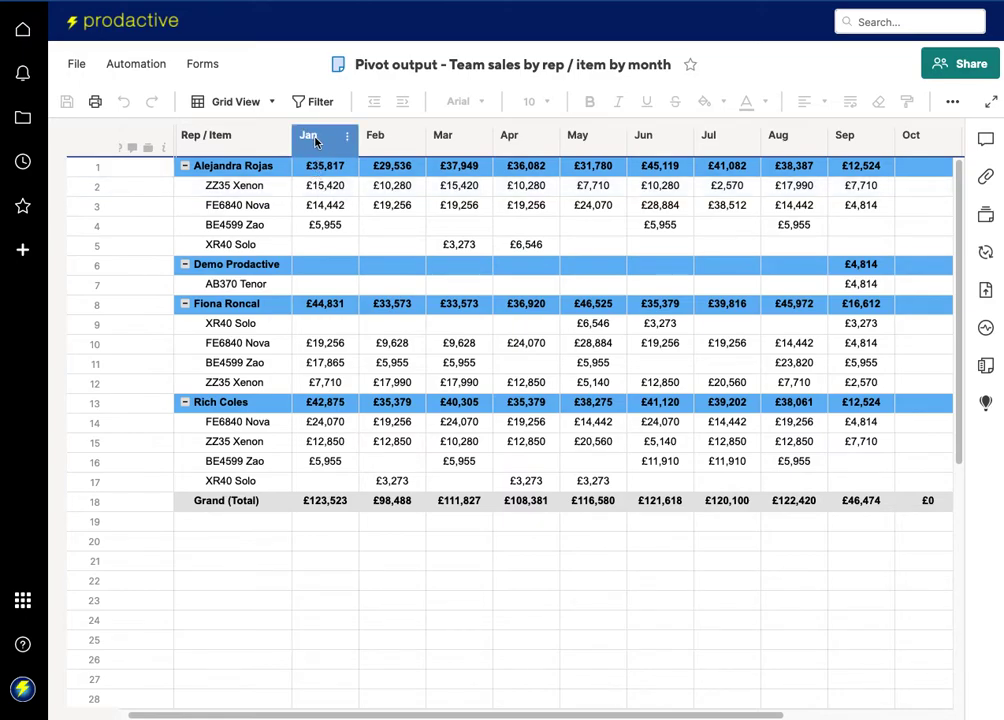
{"action": "scroll", "coordinate": [802, 285], "scroll_direction": "right", "scroll_amount": 4}
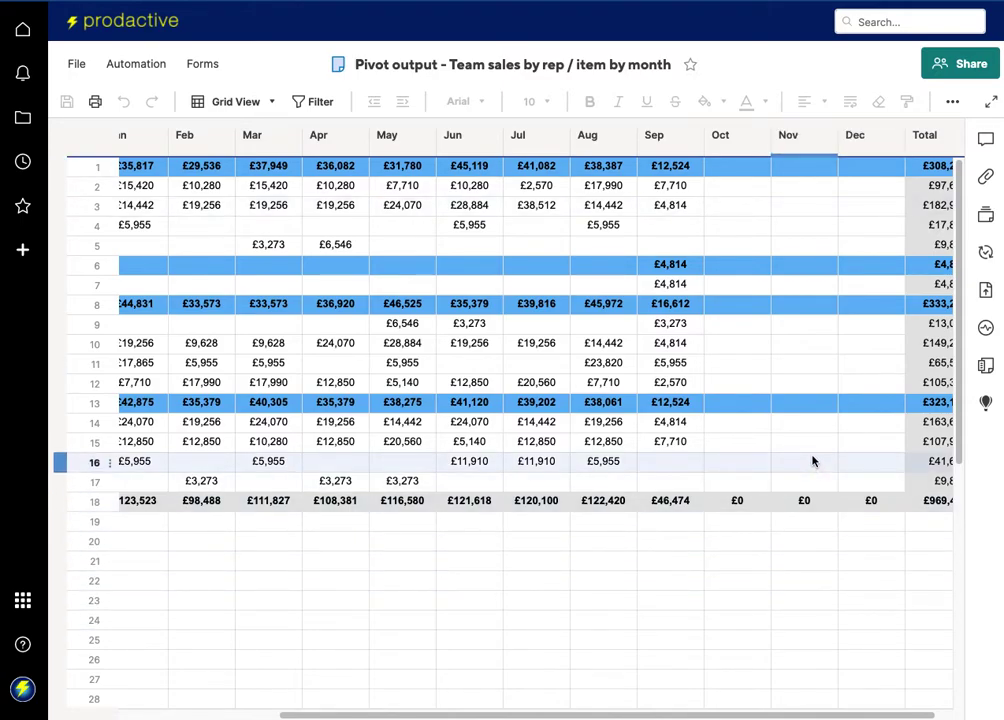
{"action": "scroll", "coordinate": [812, 461], "scroll_direction": "left", "scroll_amount": 3}
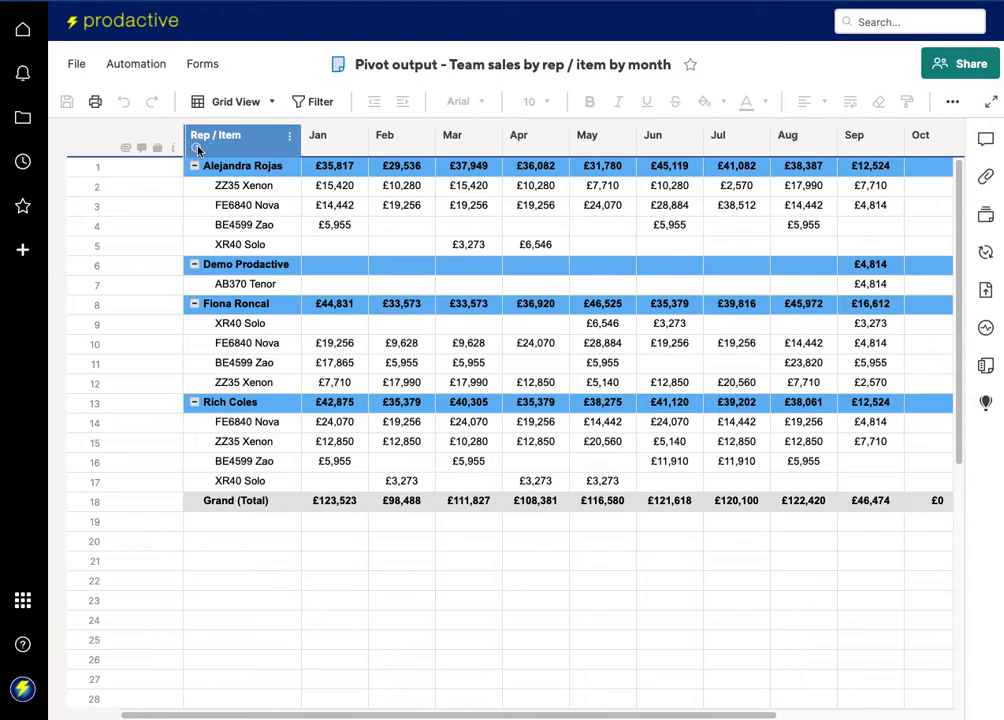
Step: Unhide the Level column, inspect its row 2 formula, and review the conditional formatting rules
{"action": "left_click", "coordinate": [185, 142]}
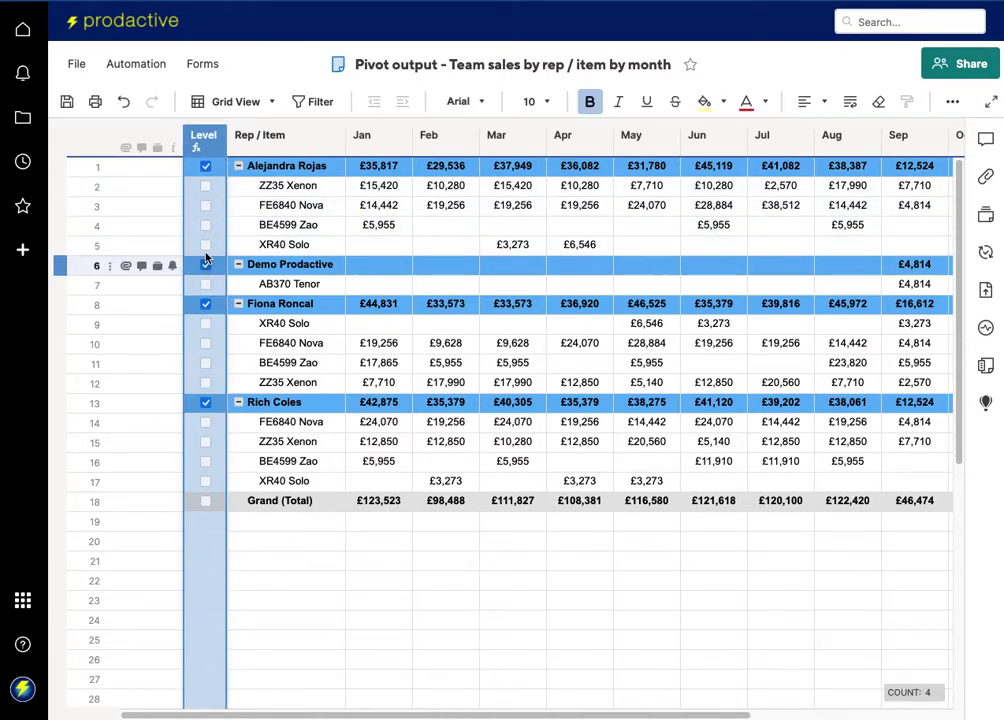
{"action": "left_click", "coordinate": [217, 186]}
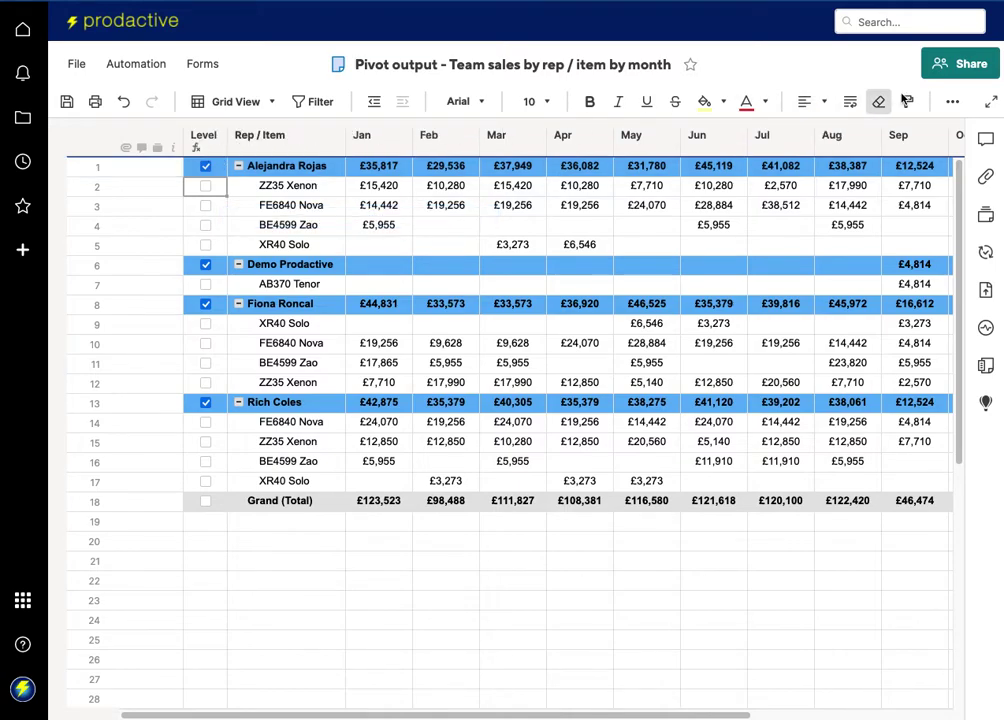
{"action": "left_click", "coordinate": [952, 101]}
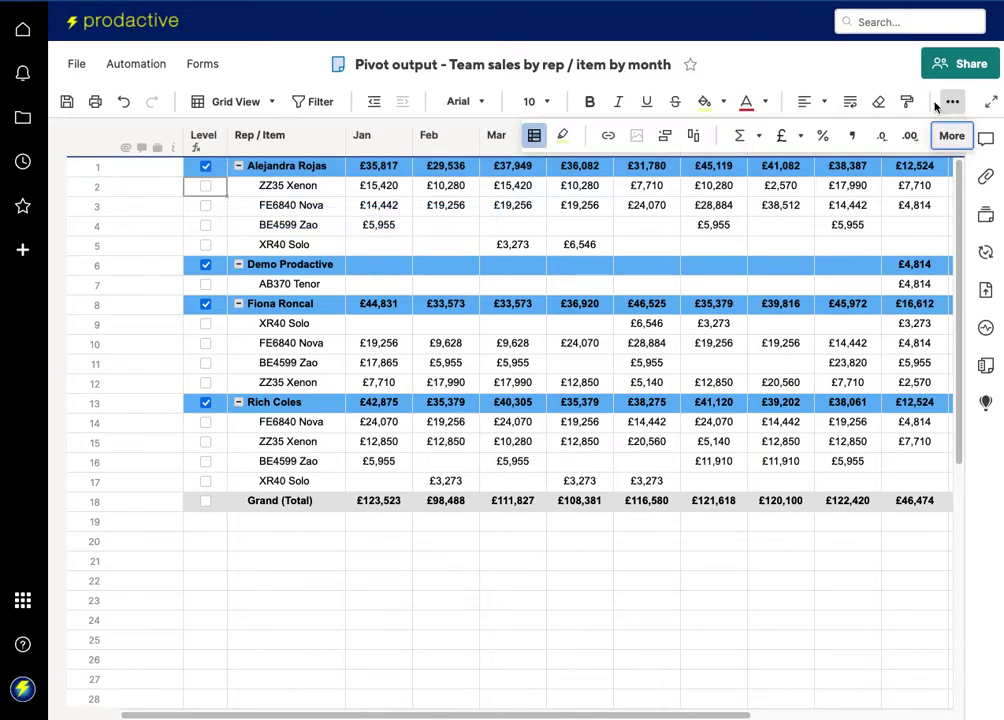
{"action": "left_click", "coordinate": [533, 136]}
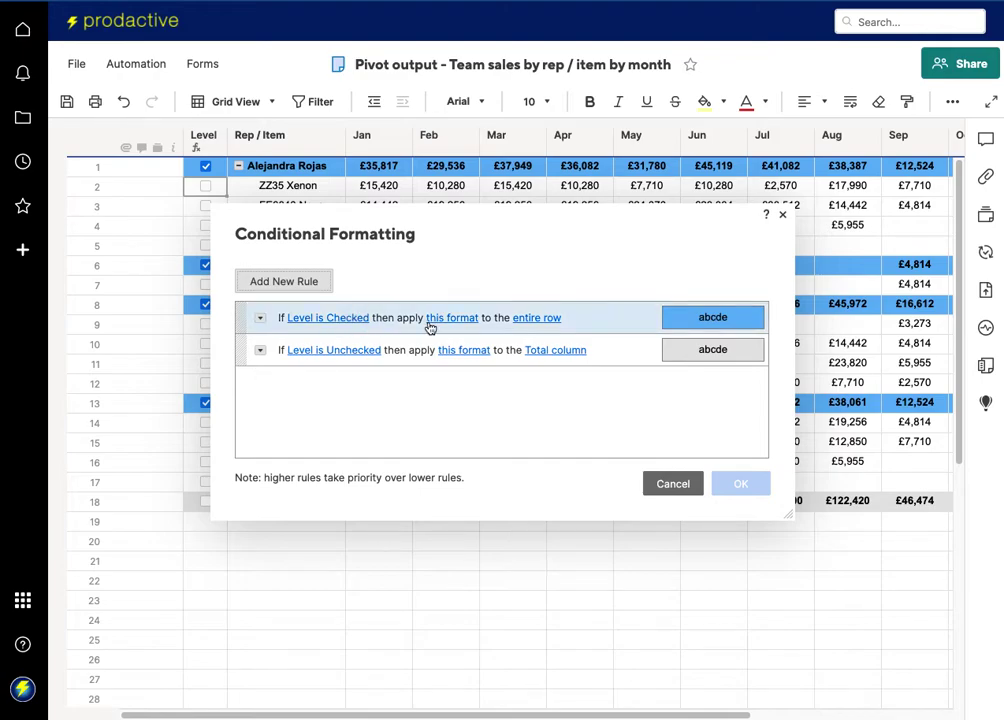
{"action": "left_click", "coordinate": [676, 486]}
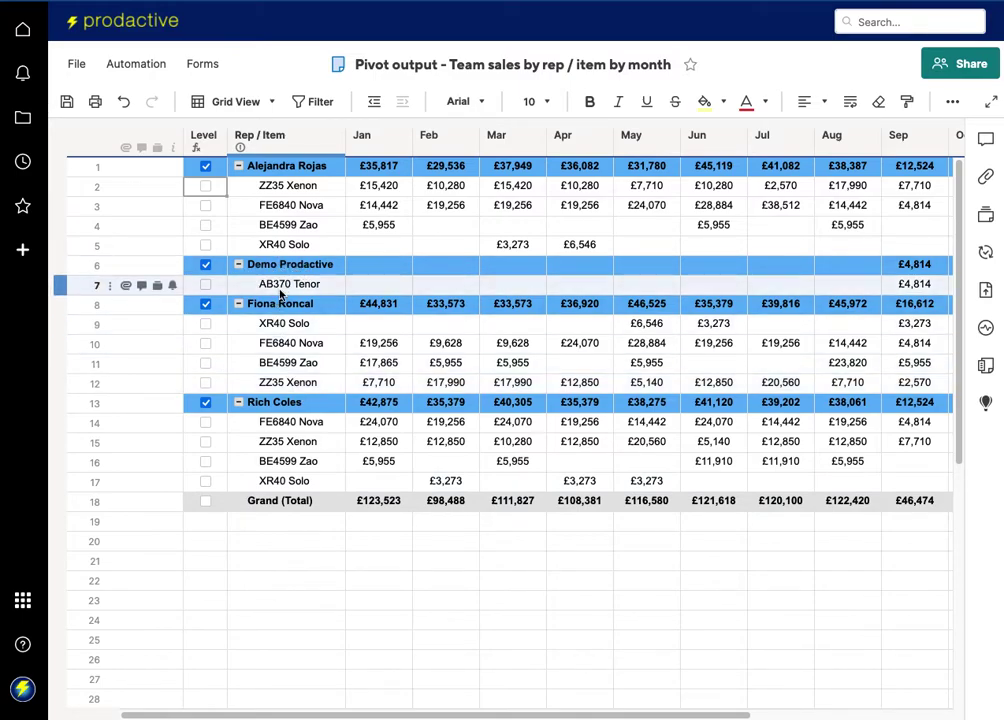
{"action": "left_click", "coordinate": [211, 140]}
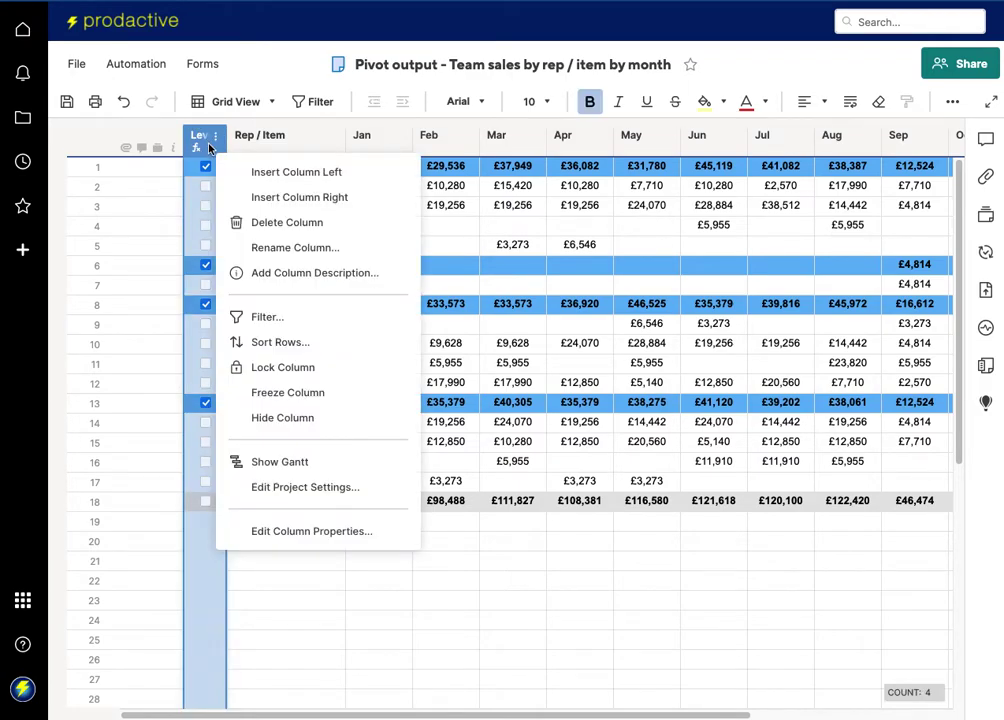
Step: Hide the Level column so the sheet starts with Rep / Item
{"action": "left_click", "coordinate": [250, 418]}
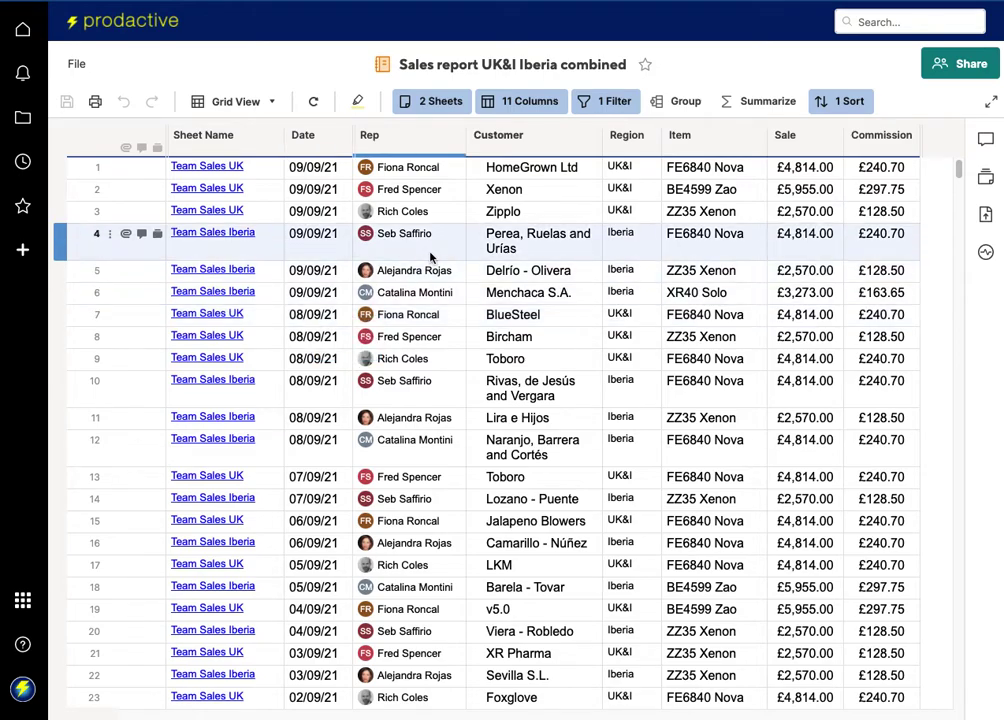
Step: View the report's Date filter keeping dates from 01/01/21, then close it unchanged
{"action": "left_click", "coordinate": [612, 102]}
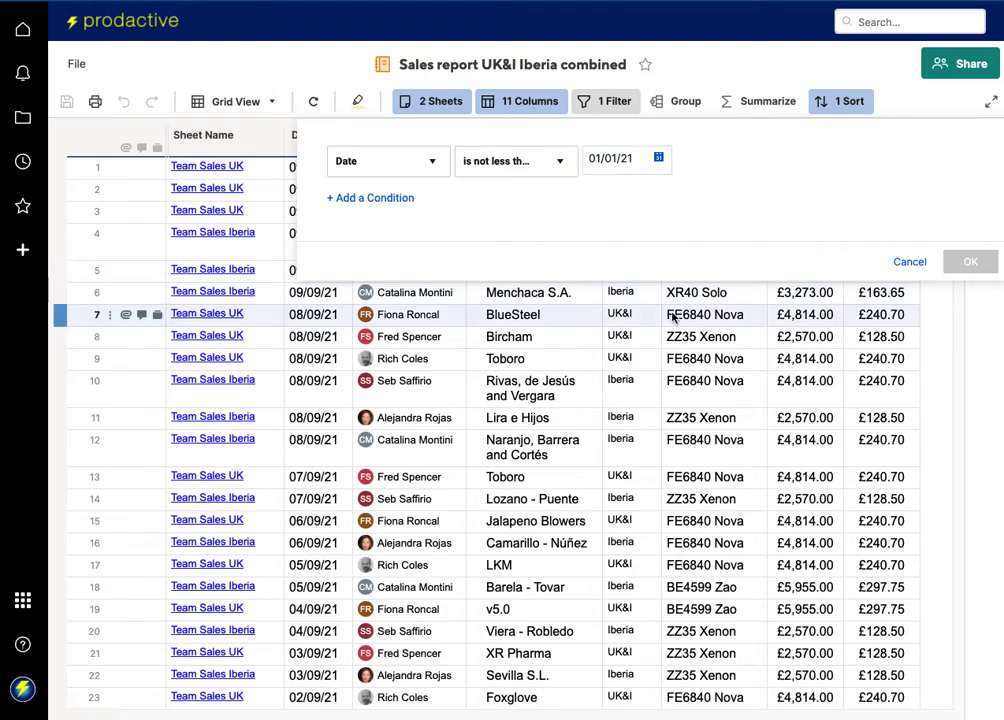
{"action": "left_click", "coordinate": [637, 319]}
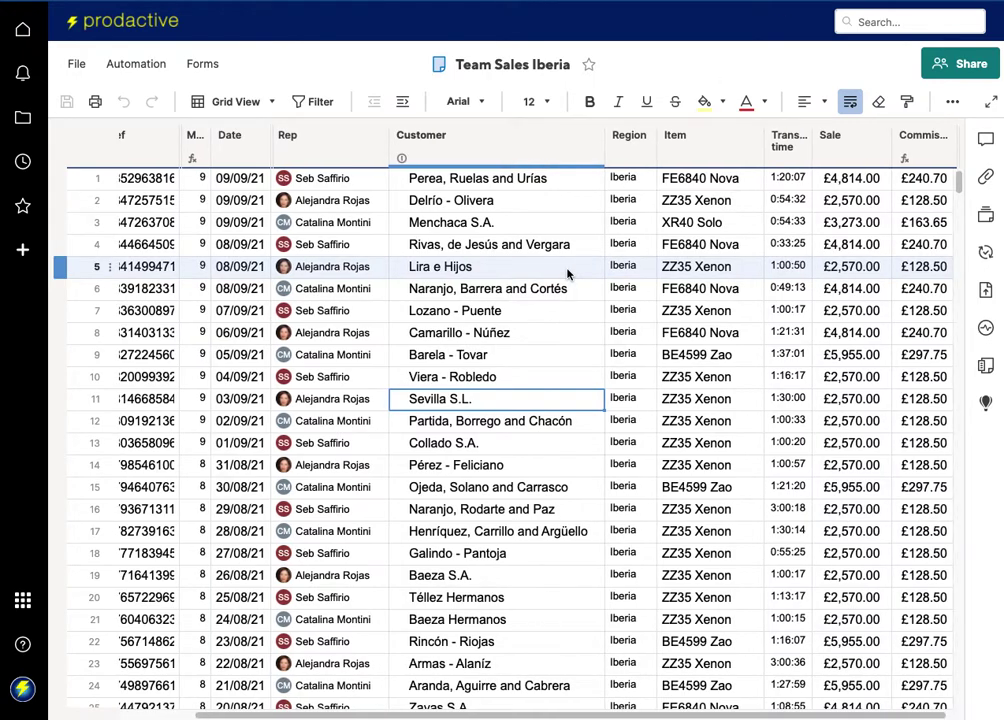
Step: Insert three blank rows above the first row of Team Sales Iberia
{"action": "left_click", "coordinate": [80, 179]}
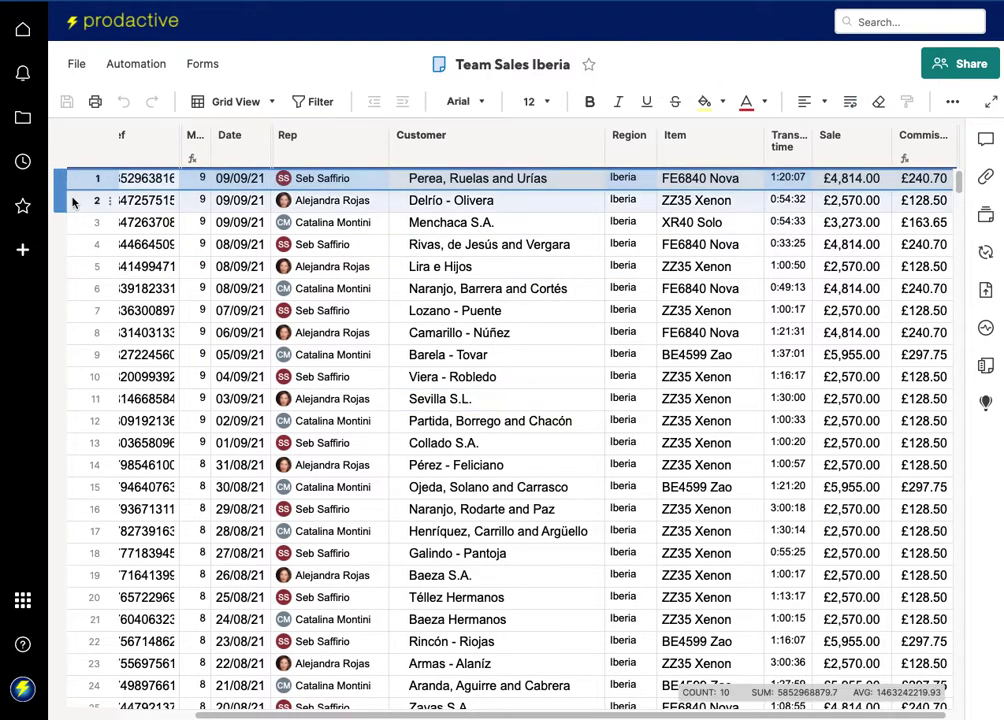
{"action": "left_click", "coordinate": [73, 221], "text": "shift"}
{"action": "right_click", "coordinate": [75, 221]}
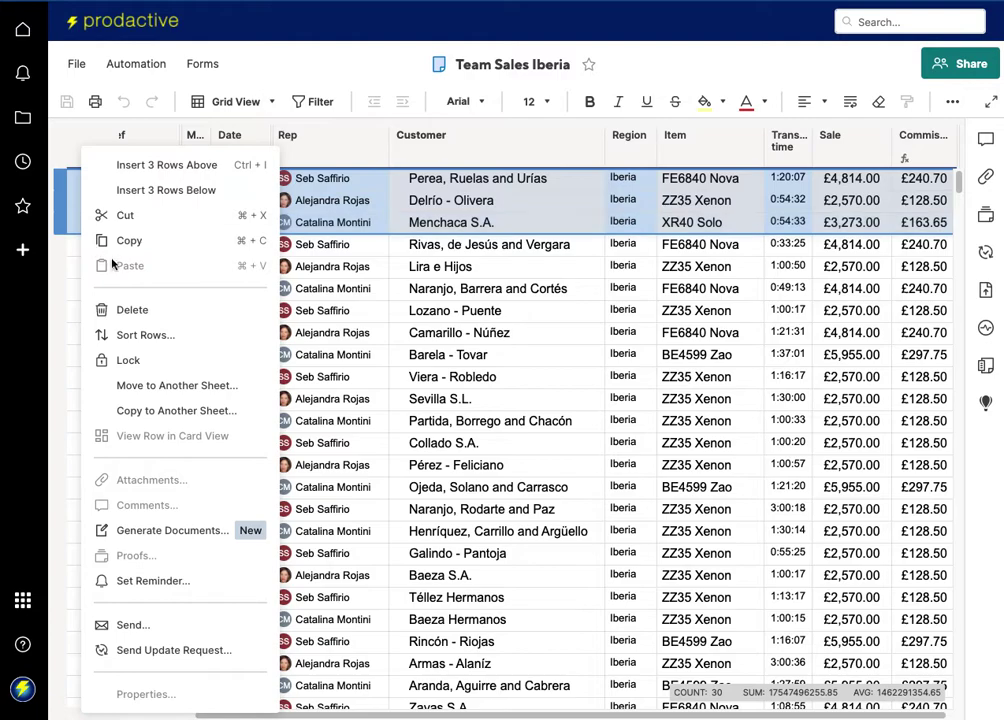
{"action": "left_click", "coordinate": [152, 165]}
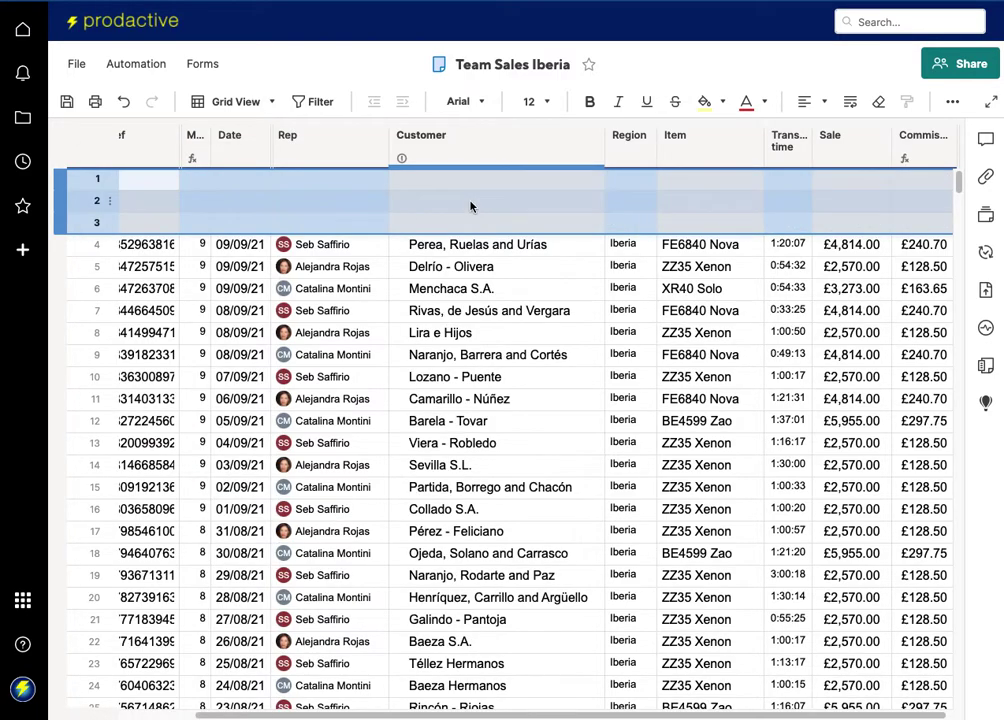
Step: Date the new rows 01/12/21, 01/11/21 and 01/10/21 from top to bottom
{"action": "left_click", "coordinate": [230, 223]}
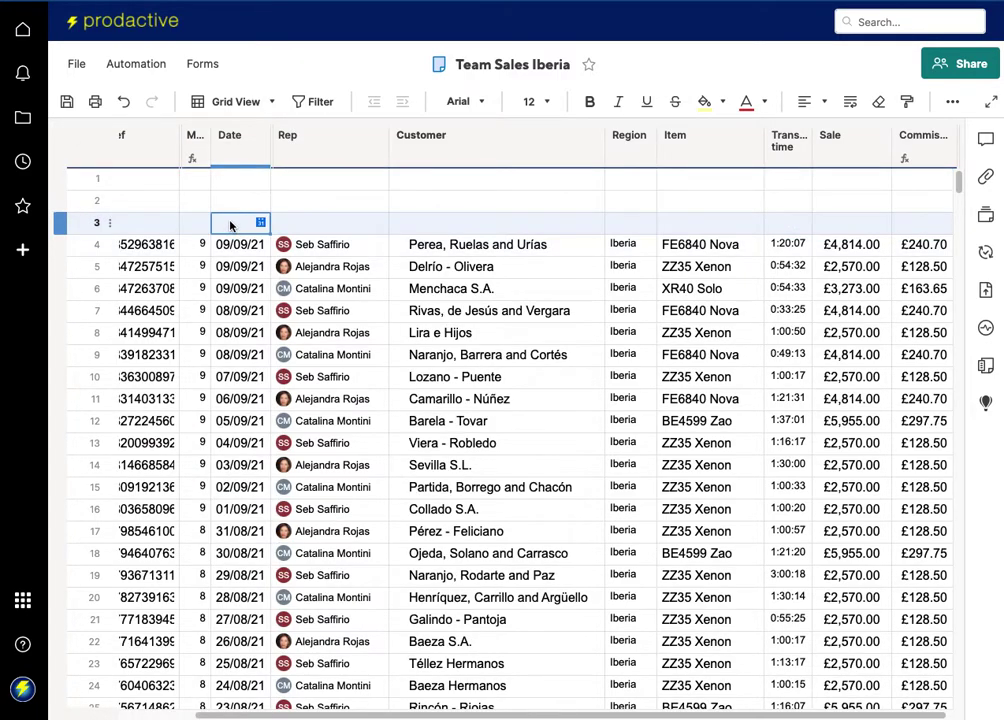
{"action": "type", "text": "1/"}
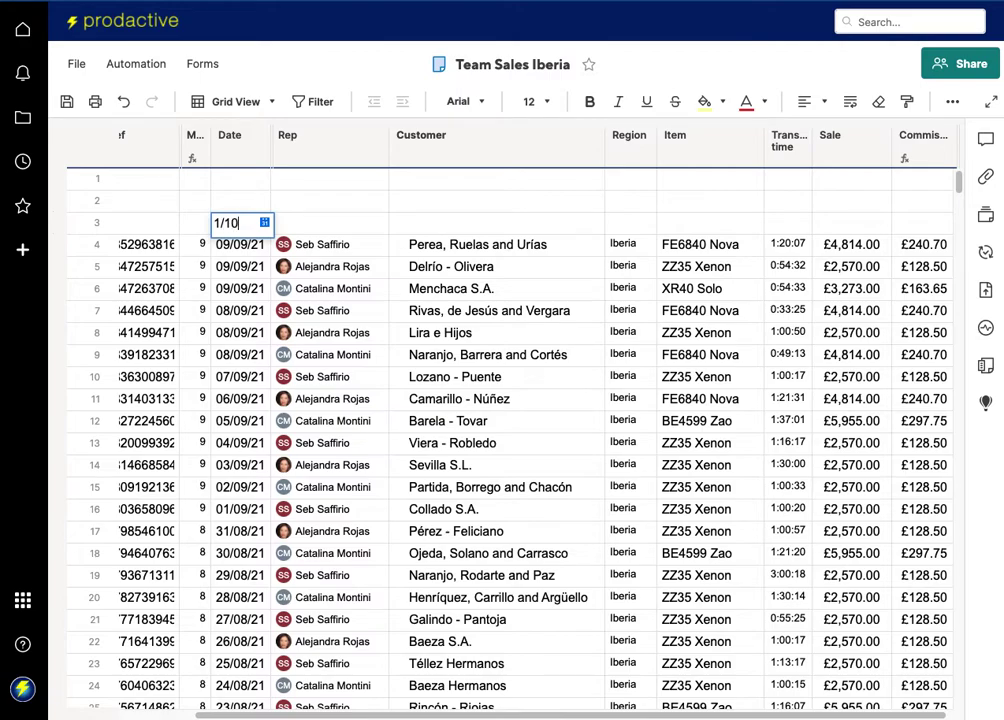
{"action": "type", "text": "10"}
{"action": "key", "text": "Up"}
{"action": "type", "text": "1/"}
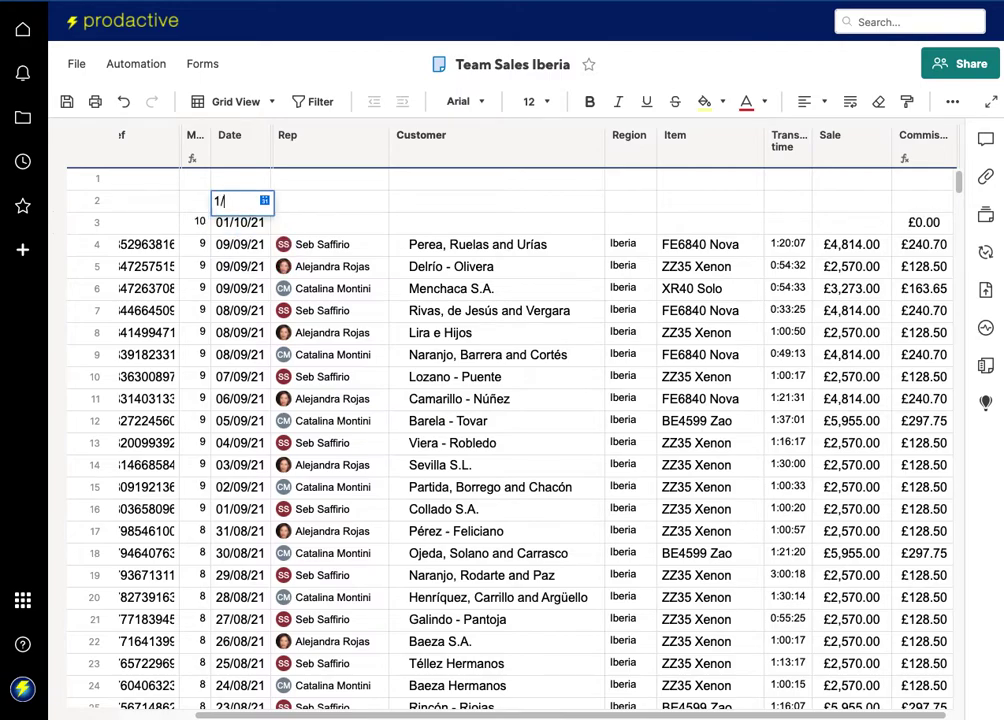
{"action": "type", "text": "11"}
{"action": "key", "text": "Return"}
{"action": "key", "text": "Up"}
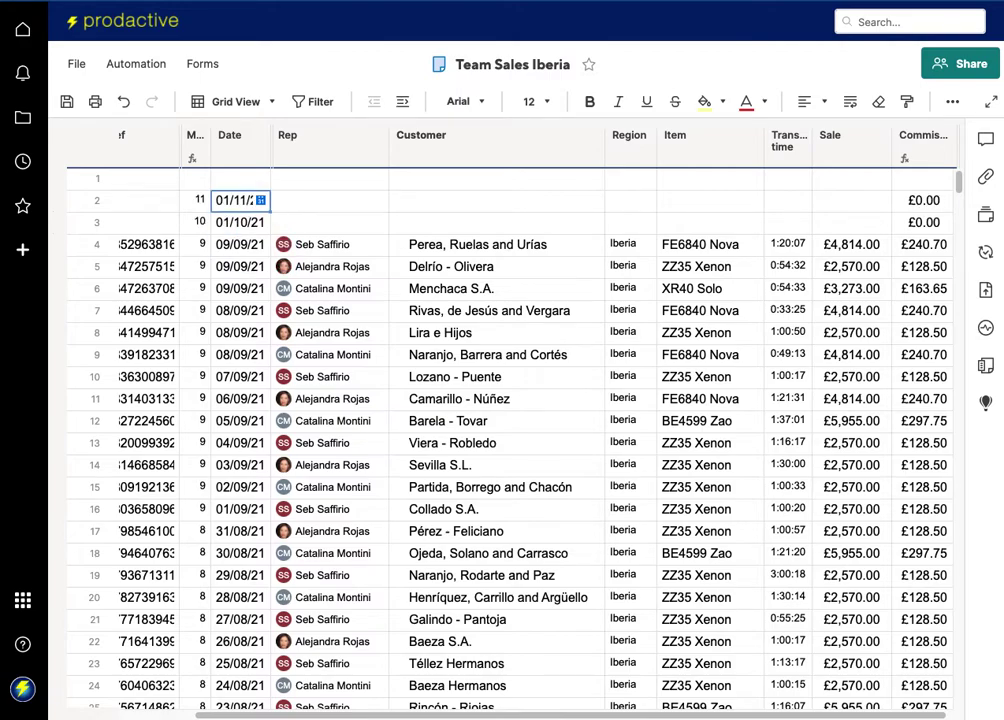
{"action": "key", "text": "Up"}
{"action": "type", "text": "1"}
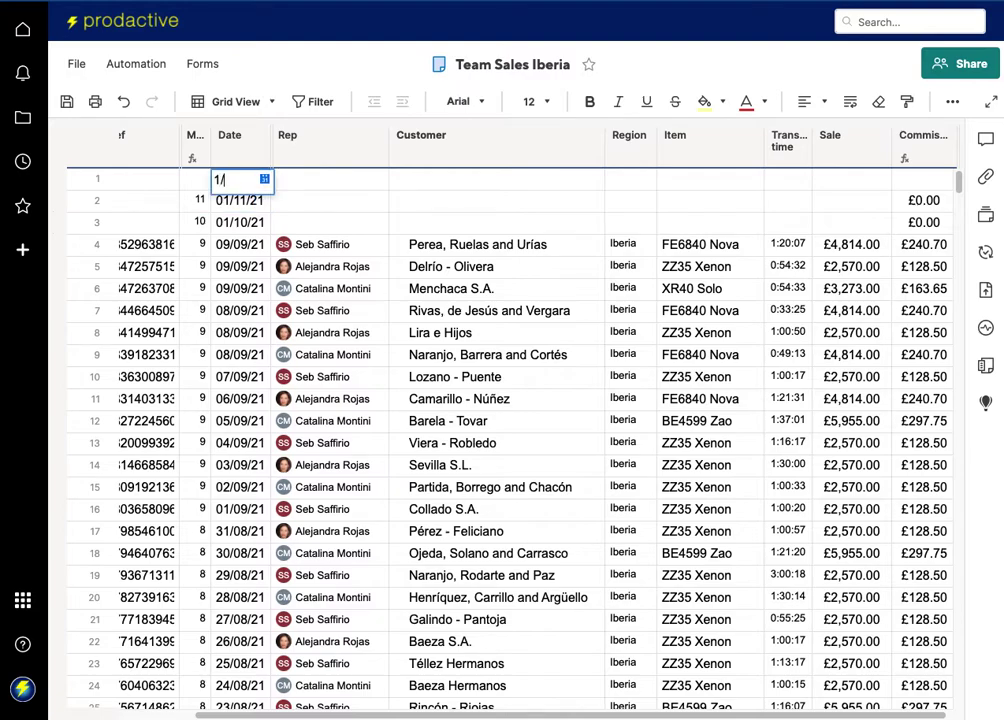
{"action": "type", "text": "/12"}
{"action": "key", "text": "Return"}
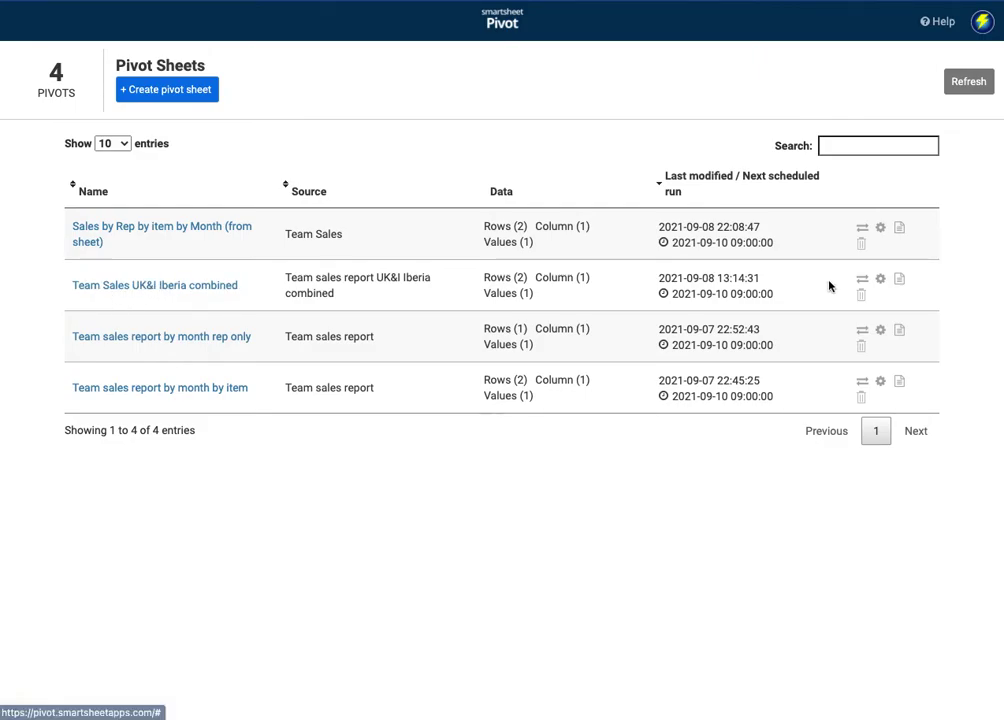
Step: Preview and recreate the Team Sales UK&I Iberia combined pivot, adding 10.0, 11.0 and 12.0-SUM-Sale columns
{"action": "left_click", "coordinate": [176, 289]}
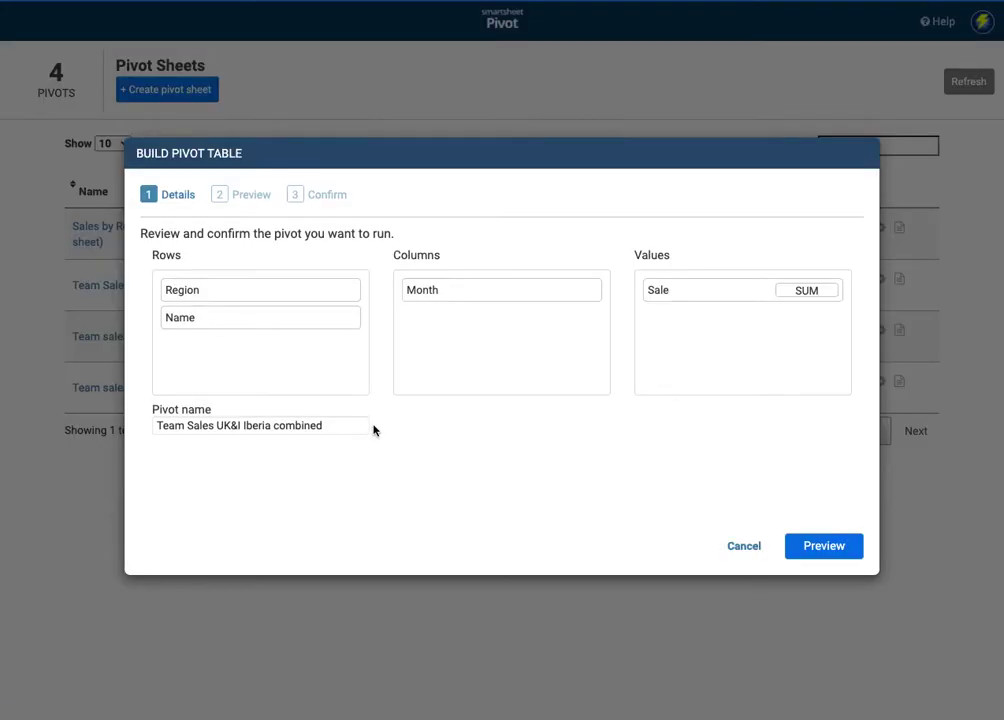
{"action": "left_click", "coordinate": [836, 550]}
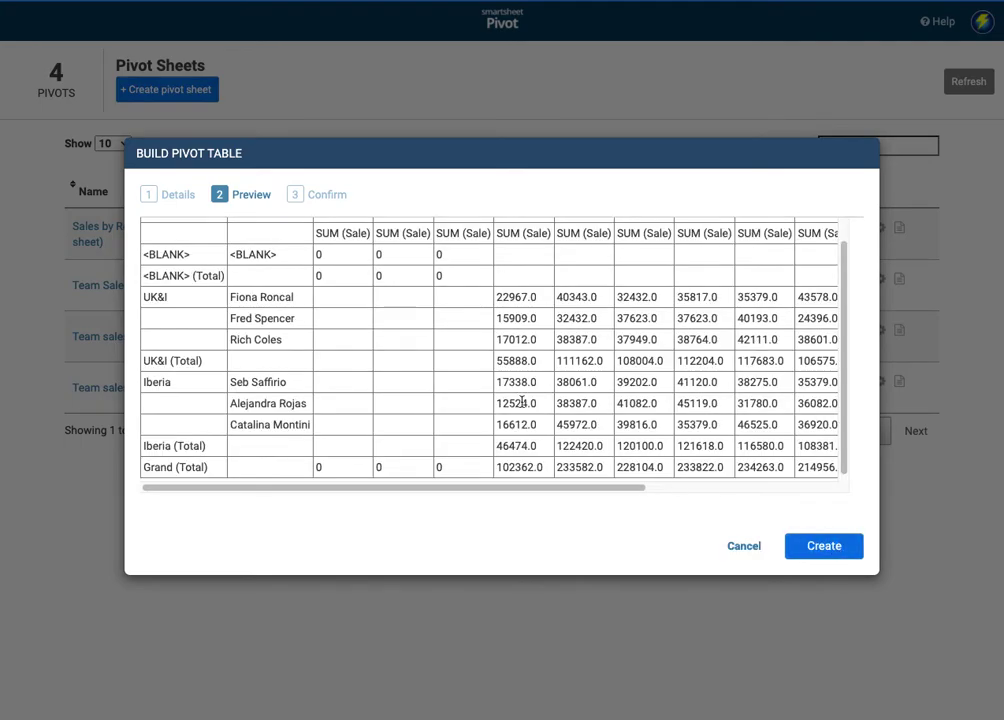
{"action": "scroll", "coordinate": [400, 318], "scroll_direction": "up", "scroll_amount": 1}
{"action": "scroll", "coordinate": [400, 318], "scroll_direction": "up", "scroll_amount": 1}
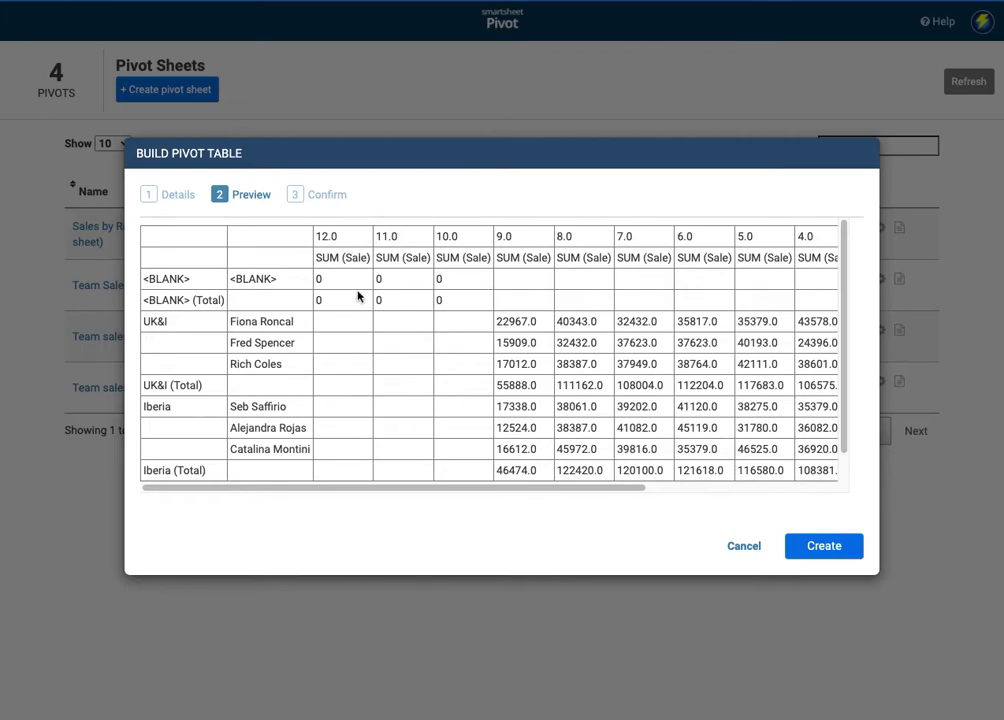
{"action": "left_click", "coordinate": [821, 547]}
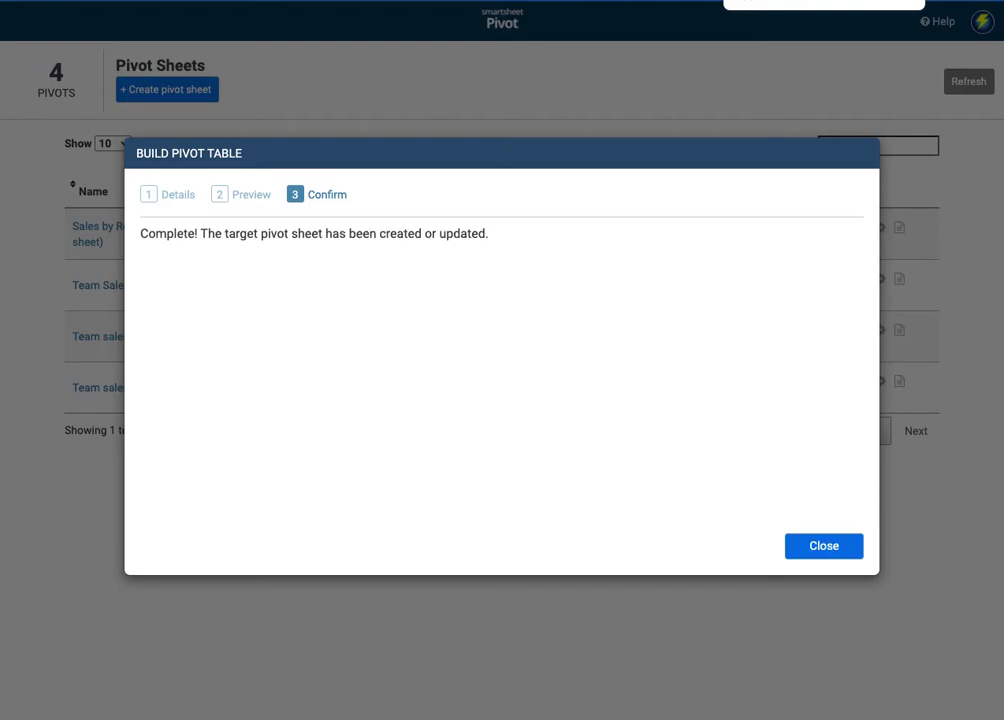
{"action": "left_click", "coordinate": [827, 546]}
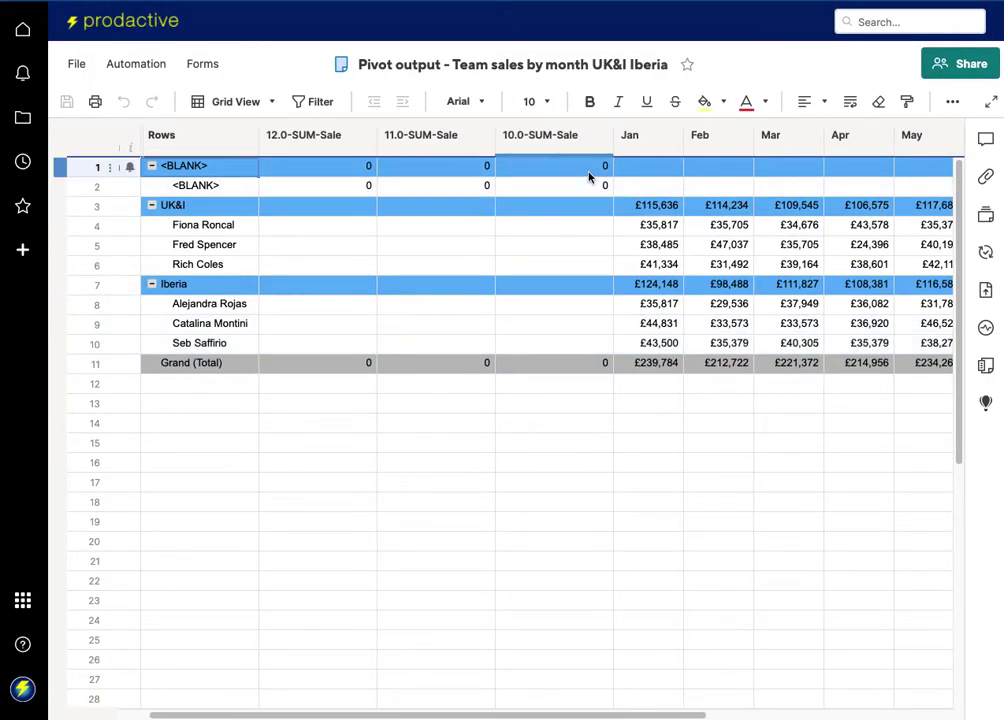
Step: Rename the 10.0, 11.0 and 12.0-SUM-Sale columns to Oct, Nov and Dec
{"action": "double_click", "coordinate": [540, 140]}
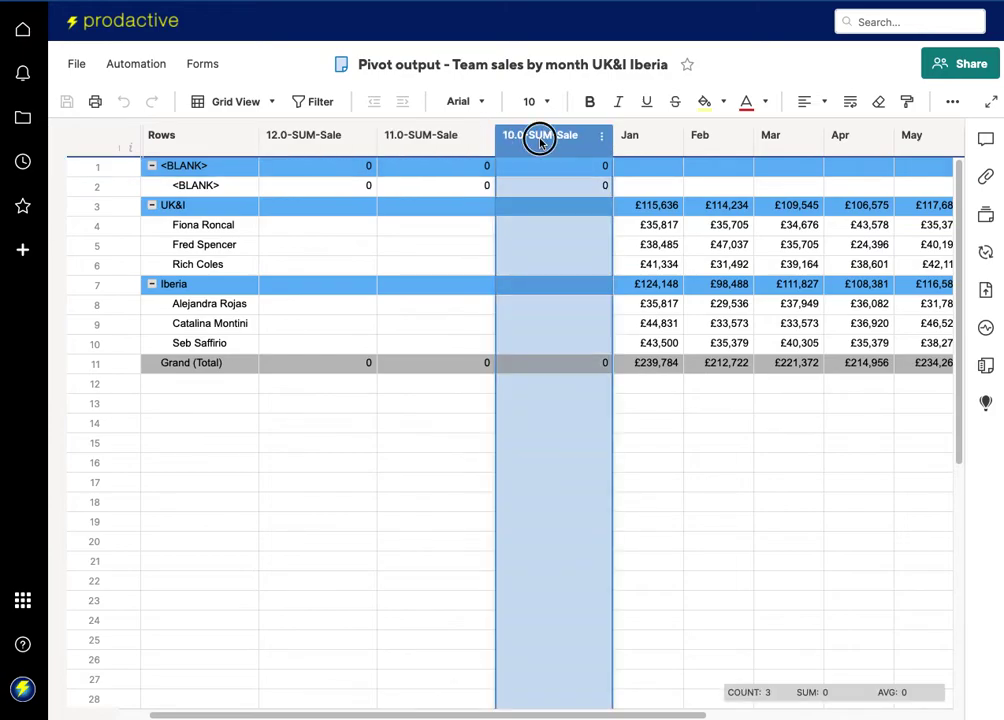
{"action": "type", "text": "Oct"}
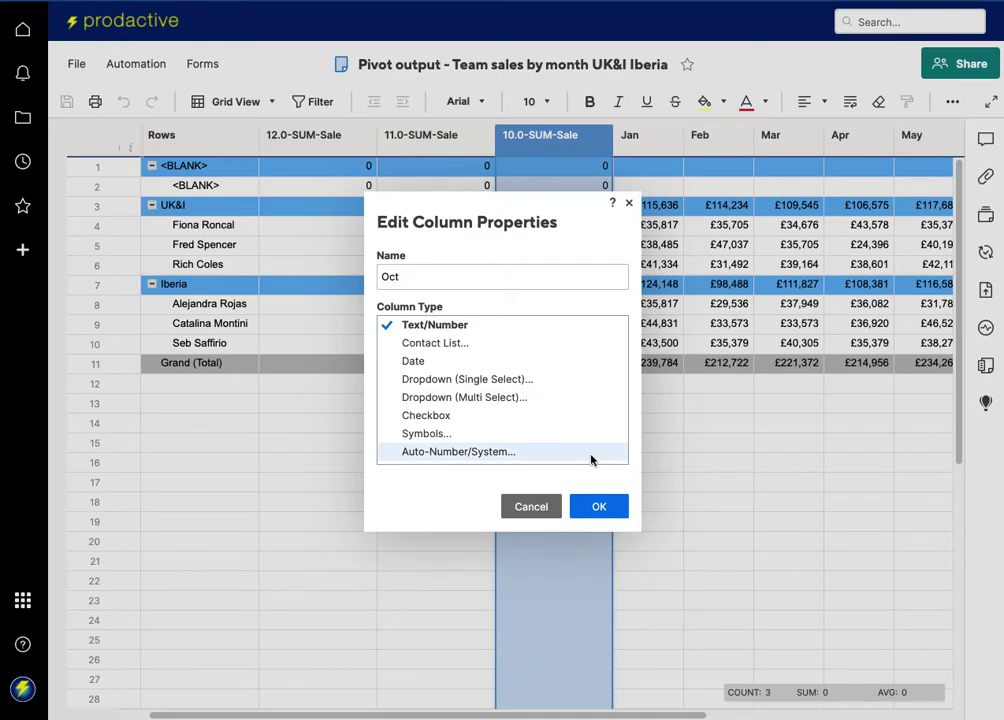
{"action": "left_click", "coordinate": [596, 507]}
{"action": "left_click", "coordinate": [434, 138]}
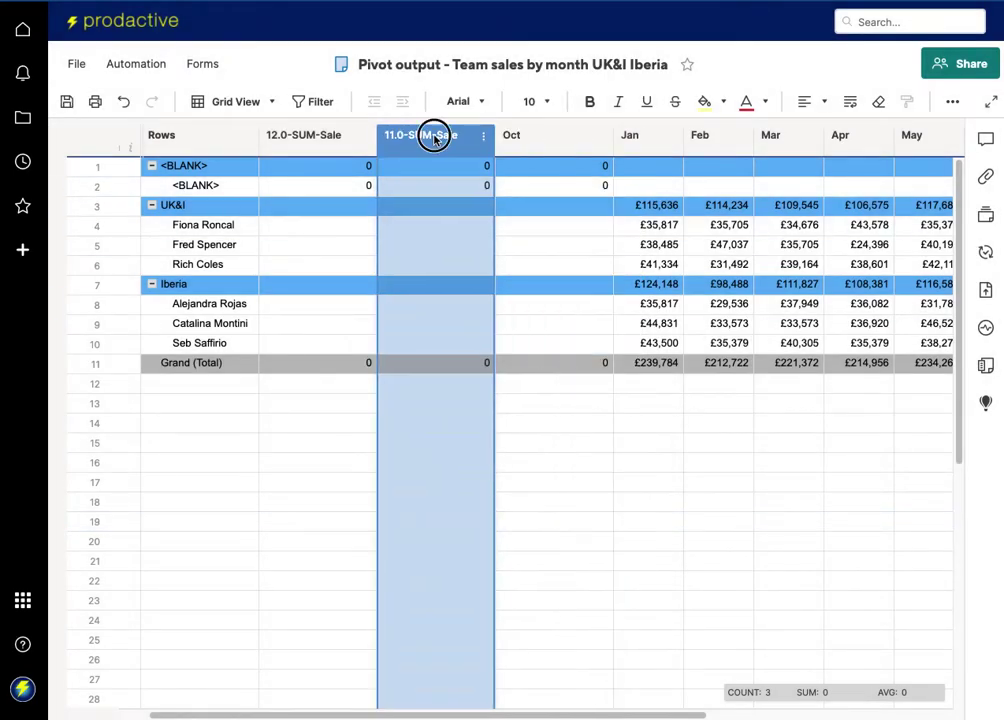
{"action": "double_click", "coordinate": [434, 138]}
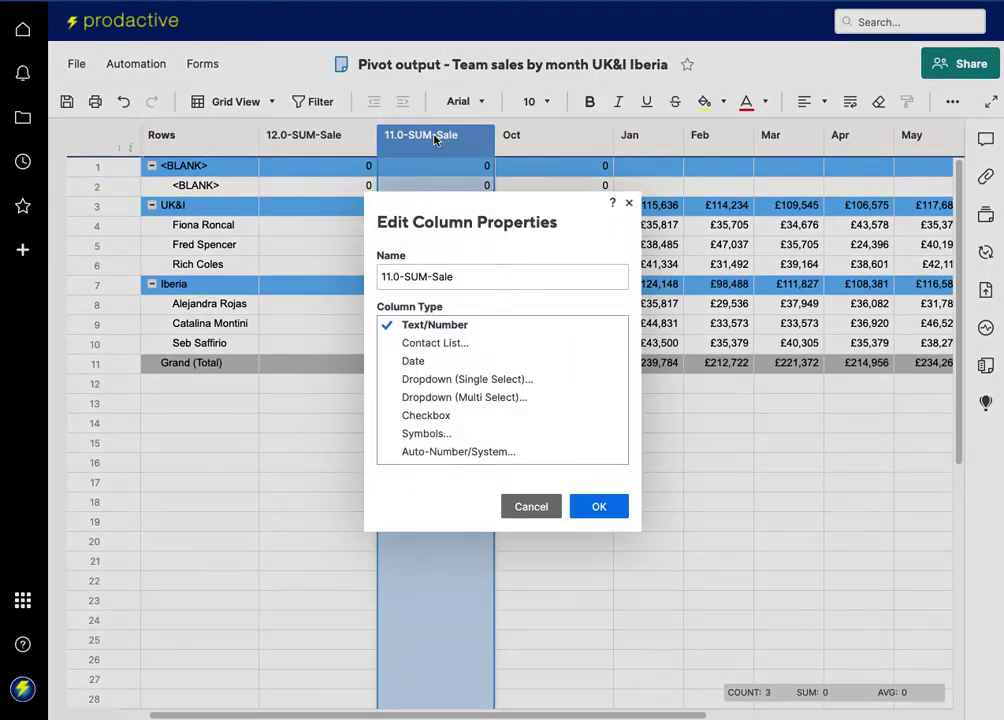
{"action": "triple_click", "coordinate": [443, 279]}
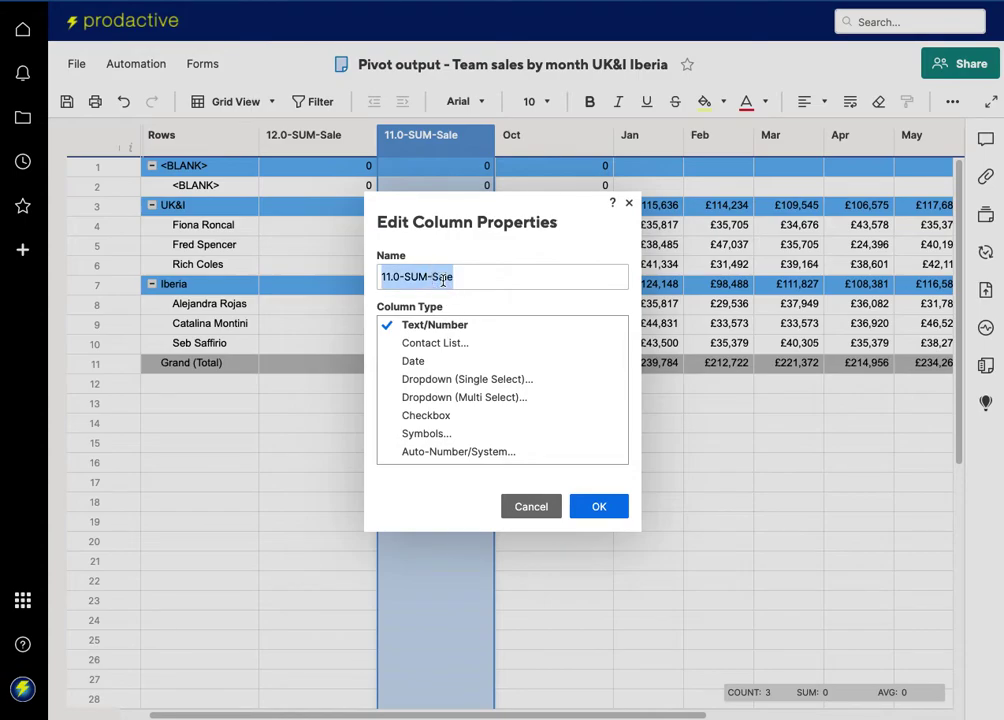
{"action": "type", "text": "Nov"}
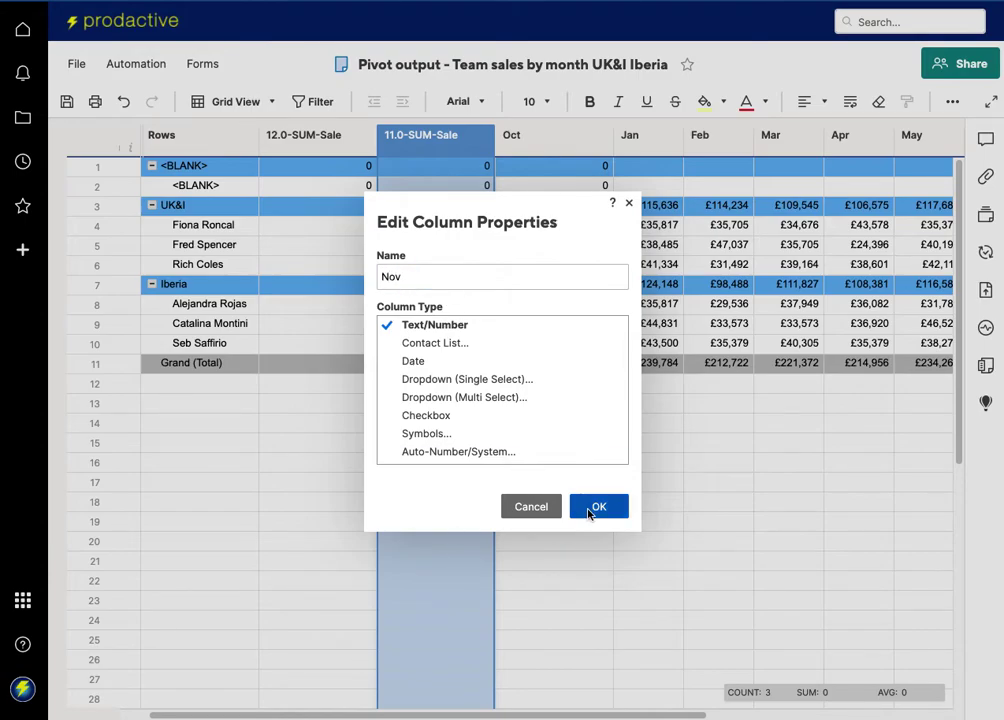
{"action": "left_click", "coordinate": [596, 507]}
{"action": "double_click", "coordinate": [315, 137]}
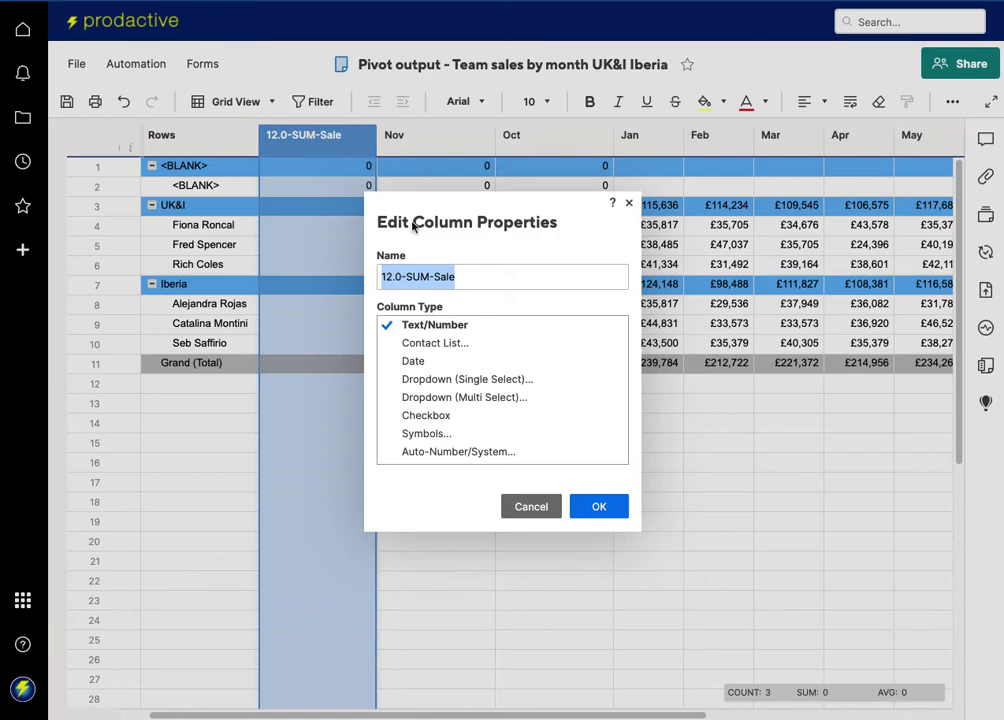
{"action": "type", "text": "Dec"}
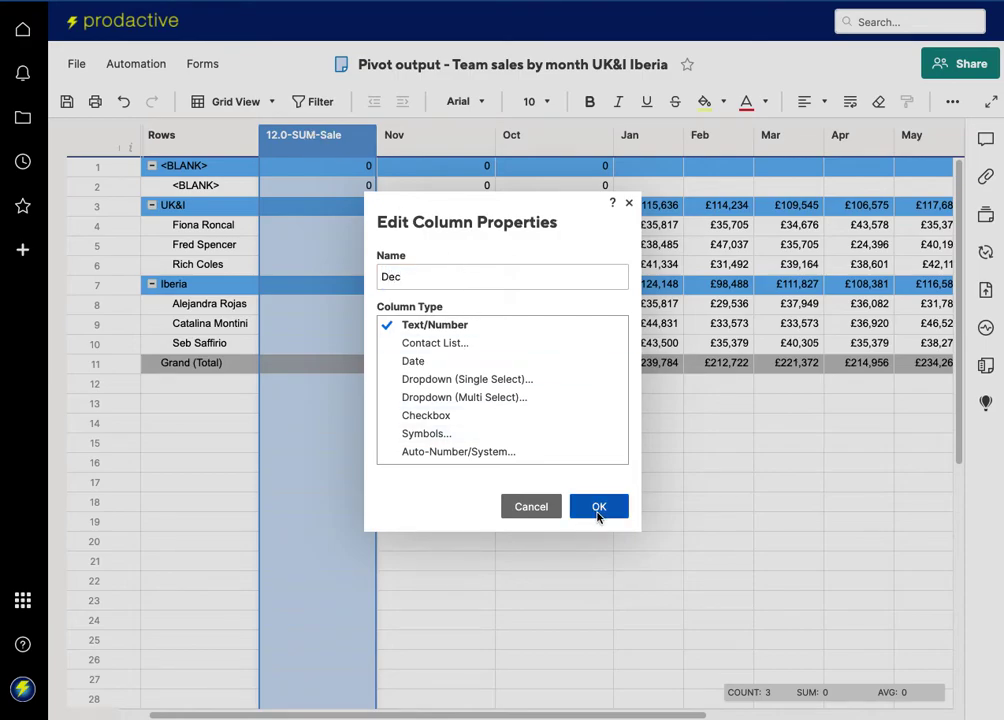
{"action": "left_click", "coordinate": [598, 506]}
Step: Move the Oct, Nov and Dec columns after Sep and arrange them in month order
{"action": "left_click", "coordinate": [547, 146]}
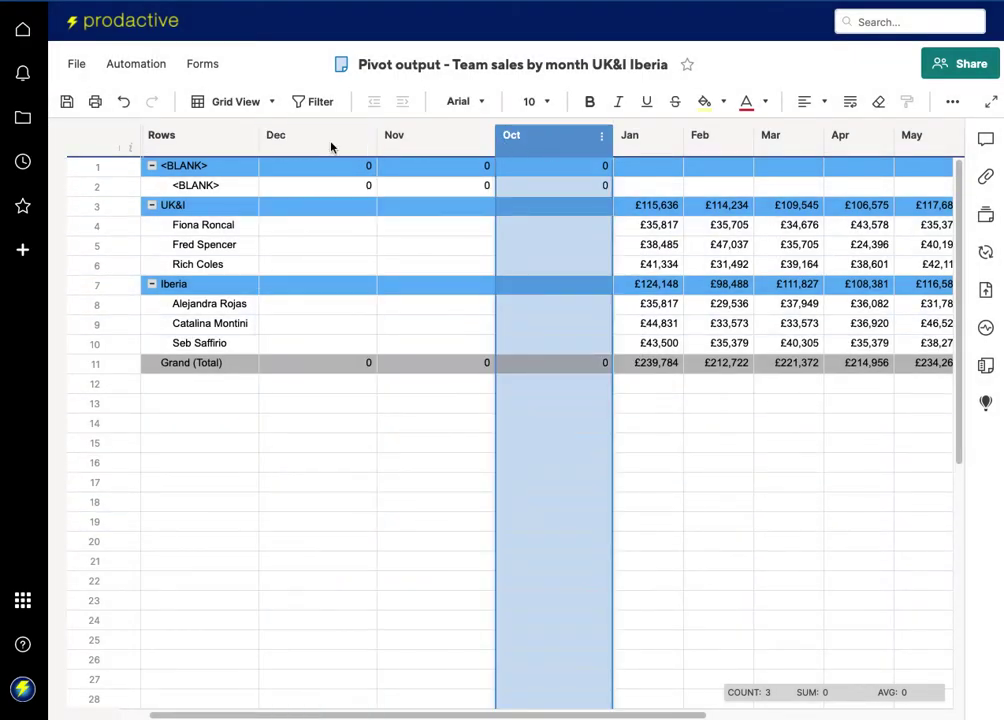
{"action": "left_click", "coordinate": [298, 141], "text": "shift"}
{"action": "left_click_drag", "start_coordinate": [332, 143], "coordinate": [872, 150]}
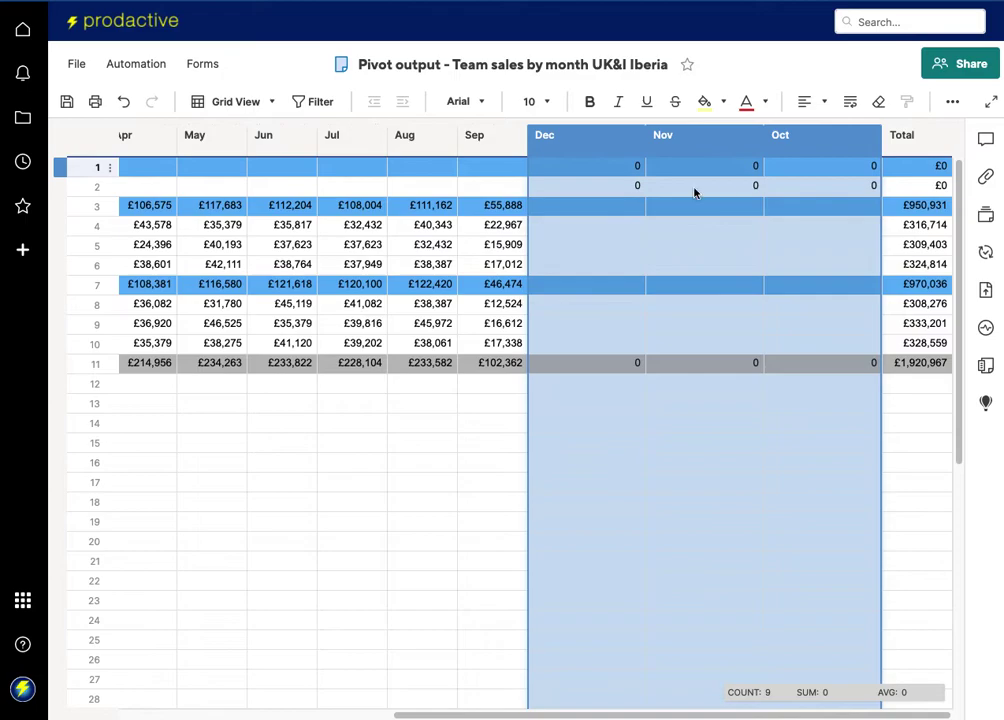
{"action": "left_click", "coordinate": [583, 146]}
{"action": "left_click_drag", "start_coordinate": [585, 148], "coordinate": [876, 146]}
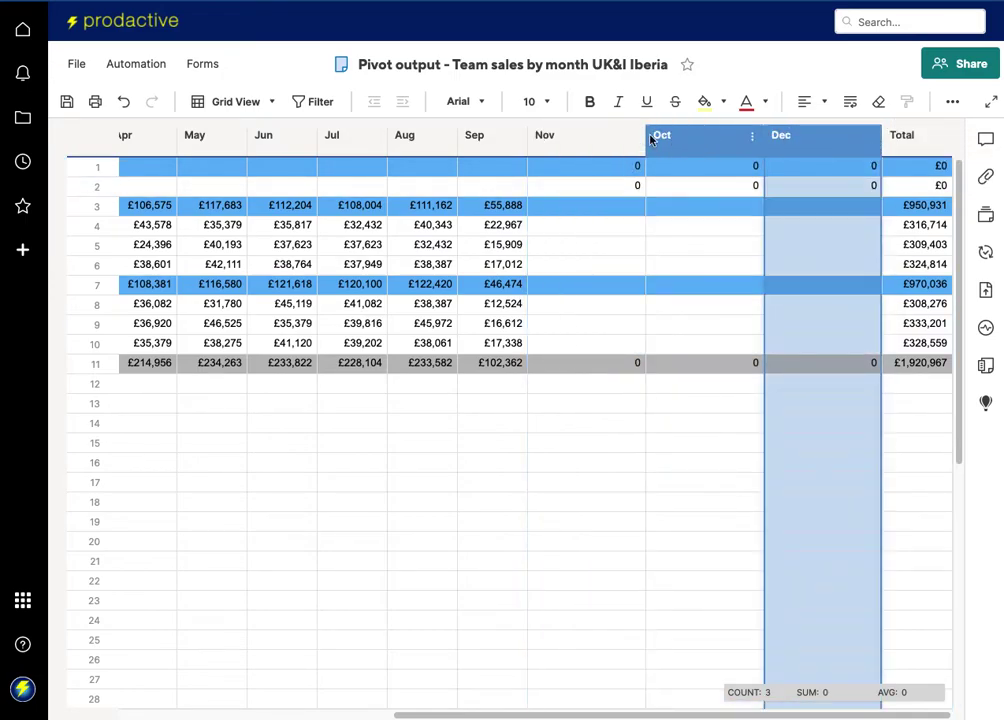
{"action": "left_click_drag", "start_coordinate": [576, 141], "coordinate": [726, 134]}
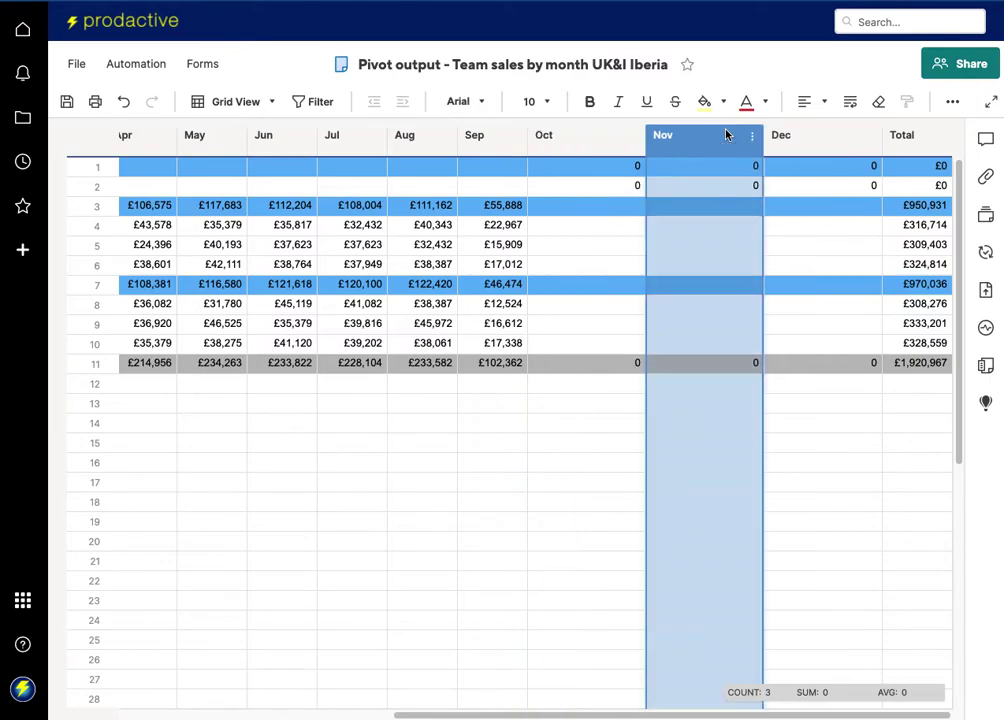
Step: Size the Jan–Dec month columns to match, then save the pivot output sheet
{"action": "left_click", "coordinate": [811, 139]}
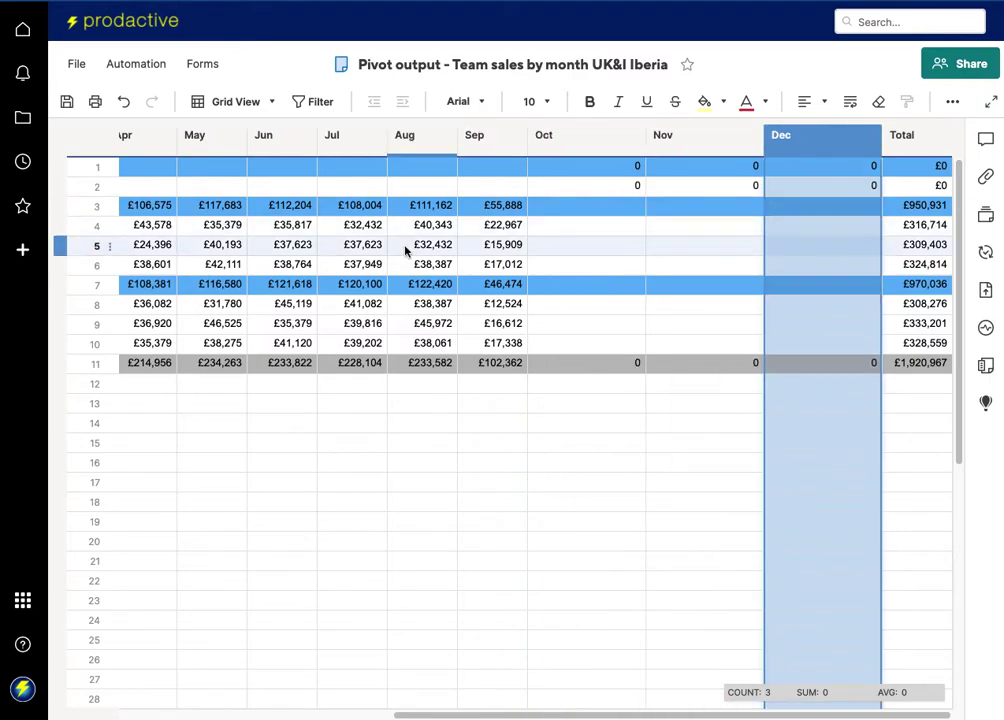
{"action": "scroll", "coordinate": [405, 248], "scroll_direction": "left", "scroll_amount": 10}
{"action": "left_click", "coordinate": [324, 142], "text": "shift"}
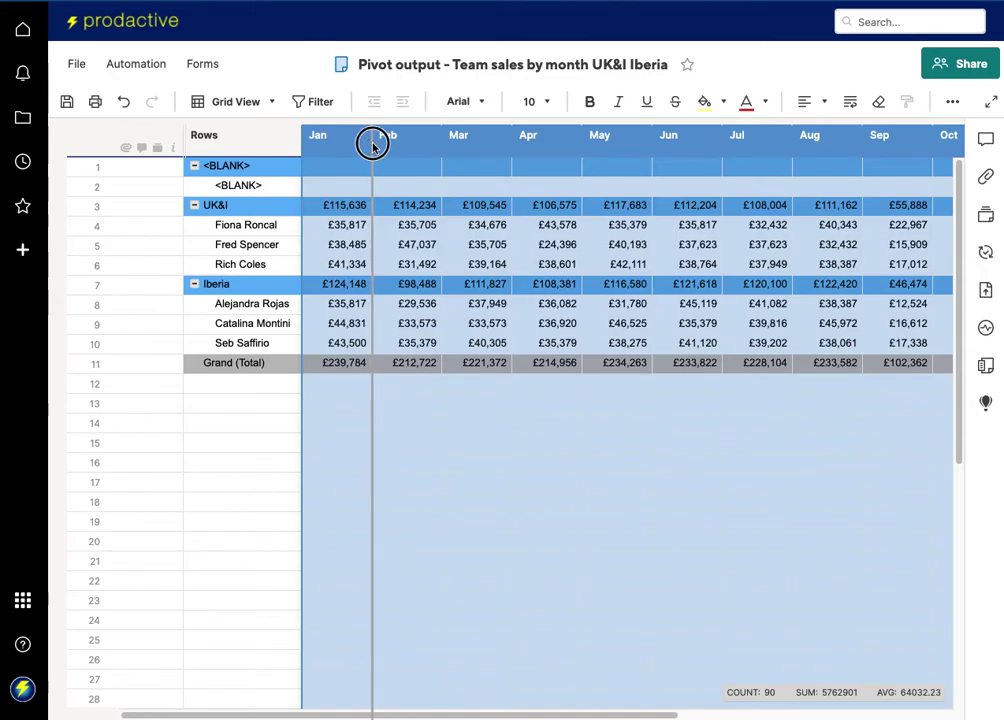
{"action": "scroll", "coordinate": [481, 313], "scroll_direction": "right", "scroll_amount": 3}
{"action": "scroll", "coordinate": [481, 313], "scroll_direction": "right", "scroll_amount": 3}
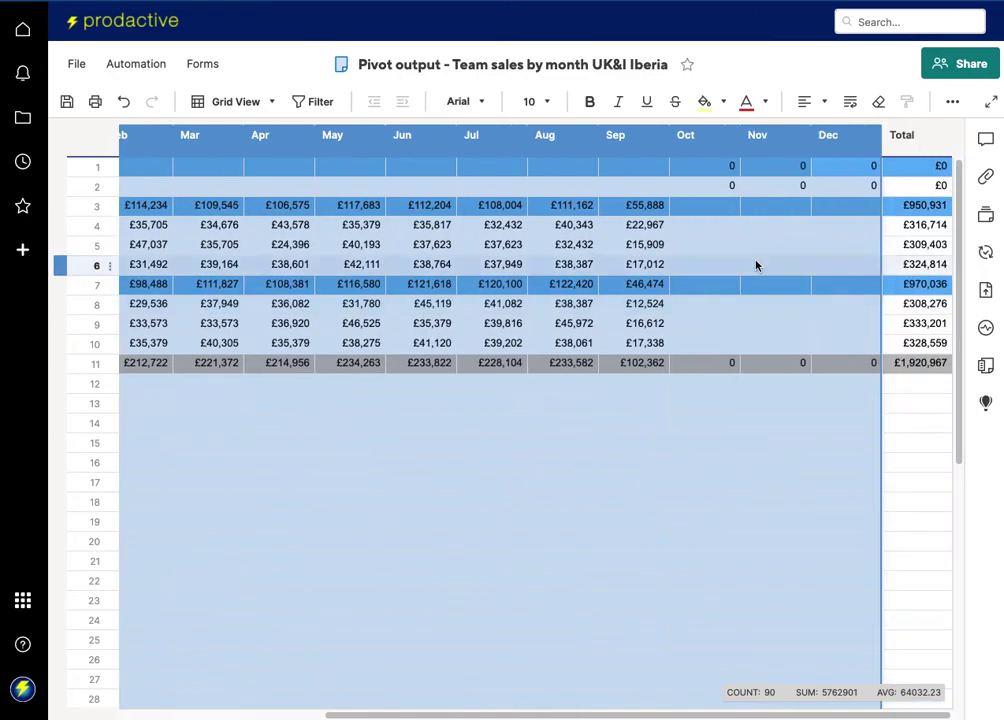
{"action": "left_click", "coordinate": [755, 265]}
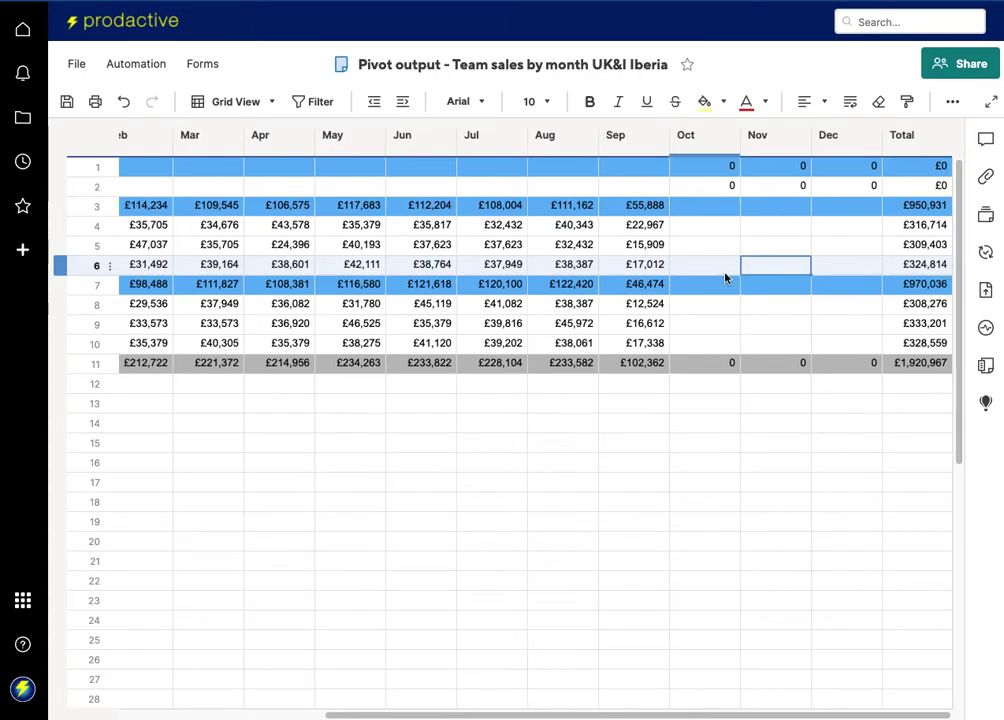
{"action": "scroll", "coordinate": [724, 276], "scroll_direction": "left", "scroll_amount": 7}
{"action": "left_click", "coordinate": [283, 214]}
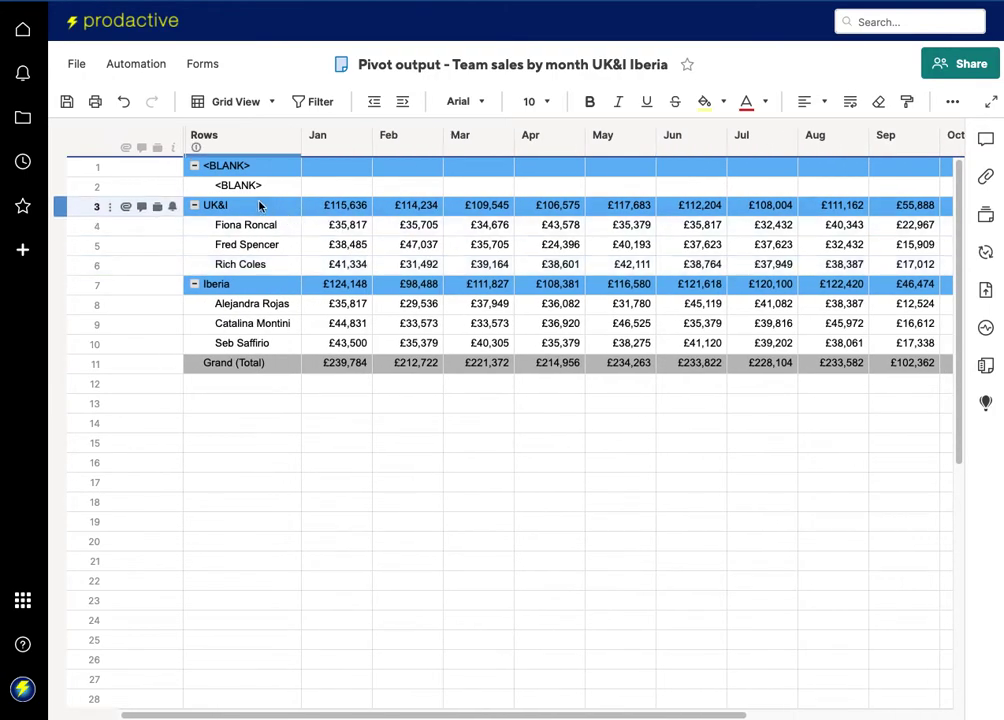
{"action": "key", "text": "ctrl+s"}
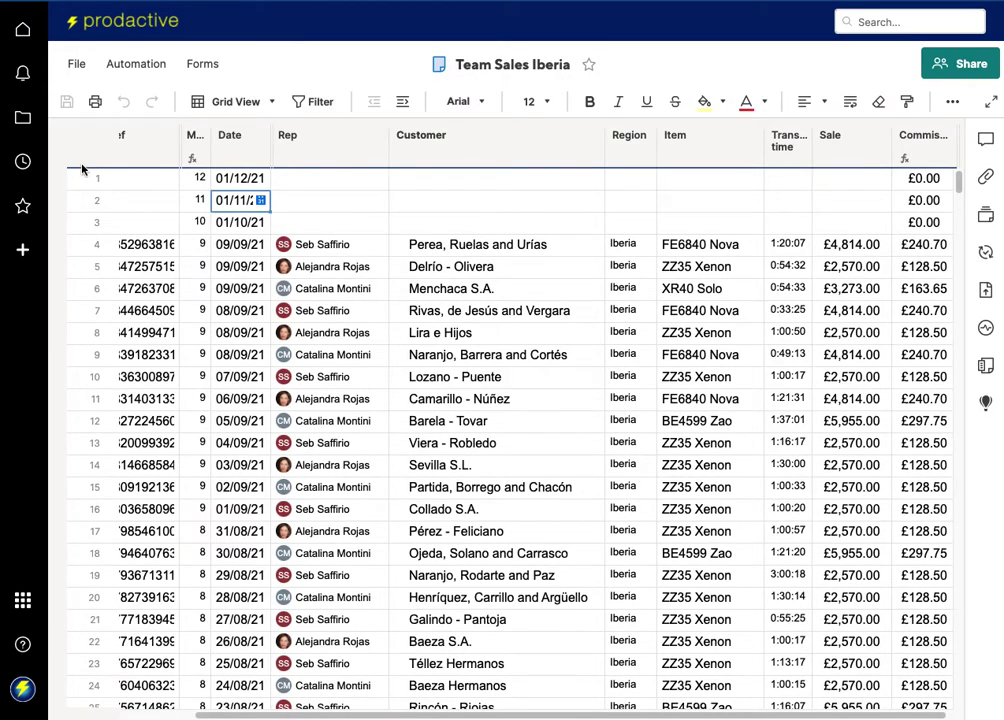
Step: Delete the three placeholder rows 1–3 from Team Sales Iberia and save the sheet
{"action": "left_click_drag", "start_coordinate": [61, 188], "coordinate": [60, 227]}
{"action": "right_click", "coordinate": [60, 227]}
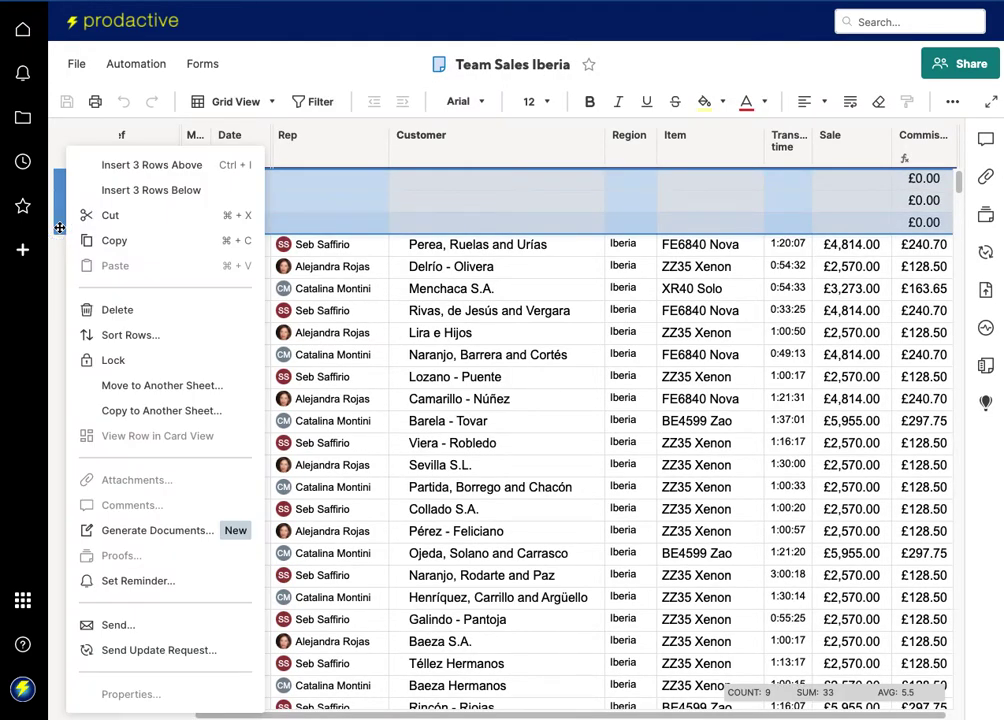
{"action": "left_click", "coordinate": [129, 312]}
{"action": "key", "text": "ctrl+s"}
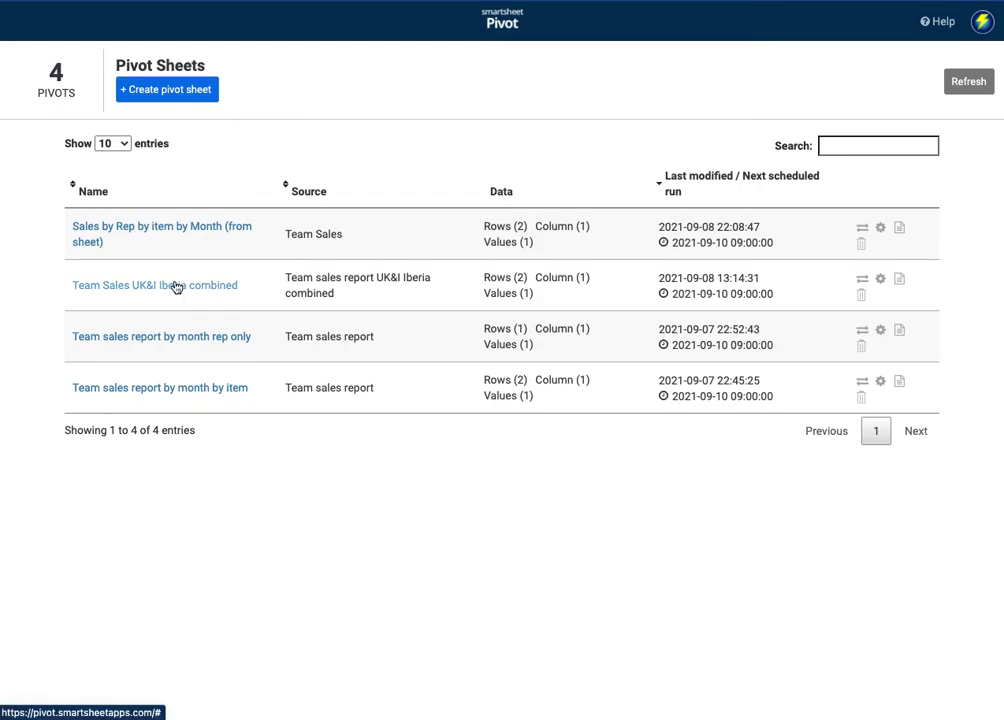
Step: Preview and recreate the Team Sales UK&I Iberia combined pivot to update its output sheet
{"action": "left_click", "coordinate": [176, 287]}
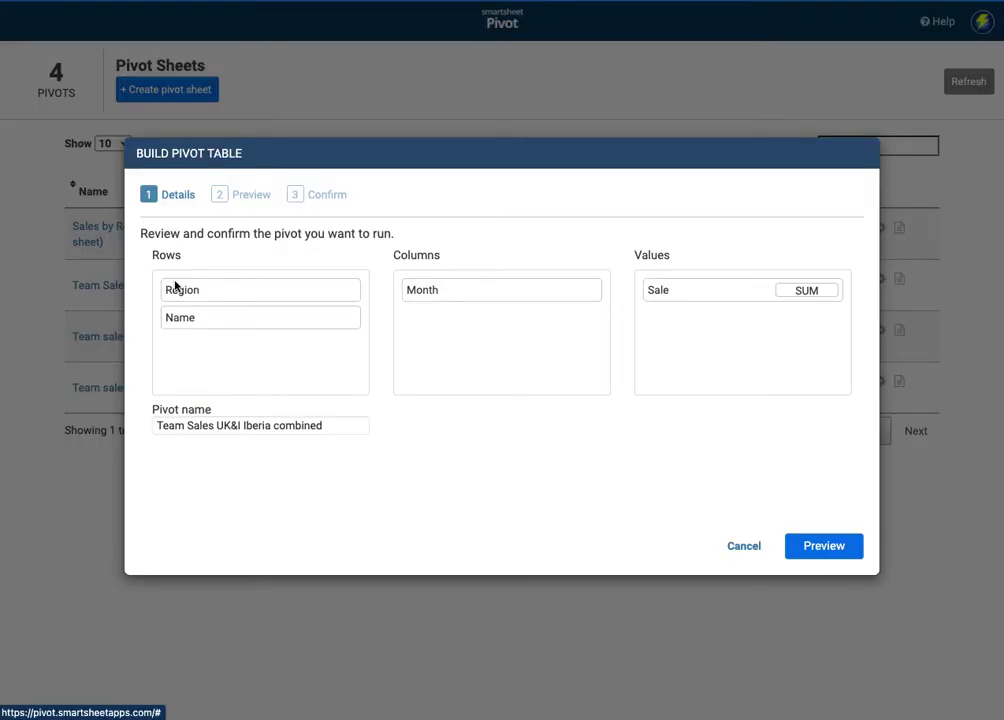
{"action": "left_click", "coordinate": [840, 549]}
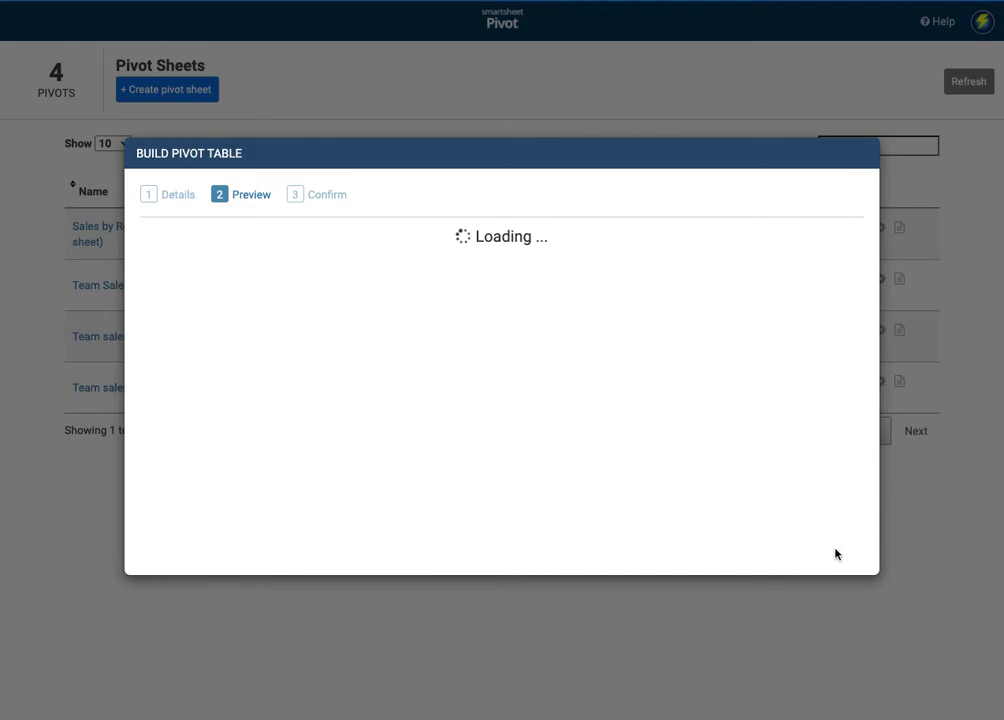
{"action": "scroll", "coordinate": [478, 393], "scroll_direction": "right", "scroll_amount": 3}
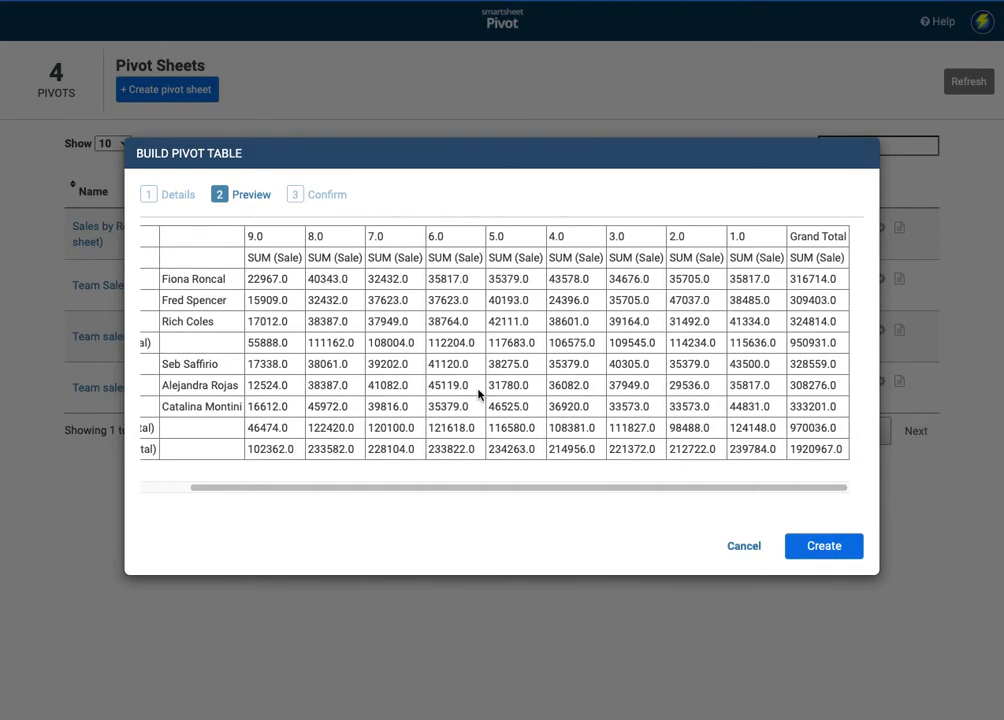
{"action": "scroll", "coordinate": [392, 320], "scroll_direction": "left", "scroll_amount": 3}
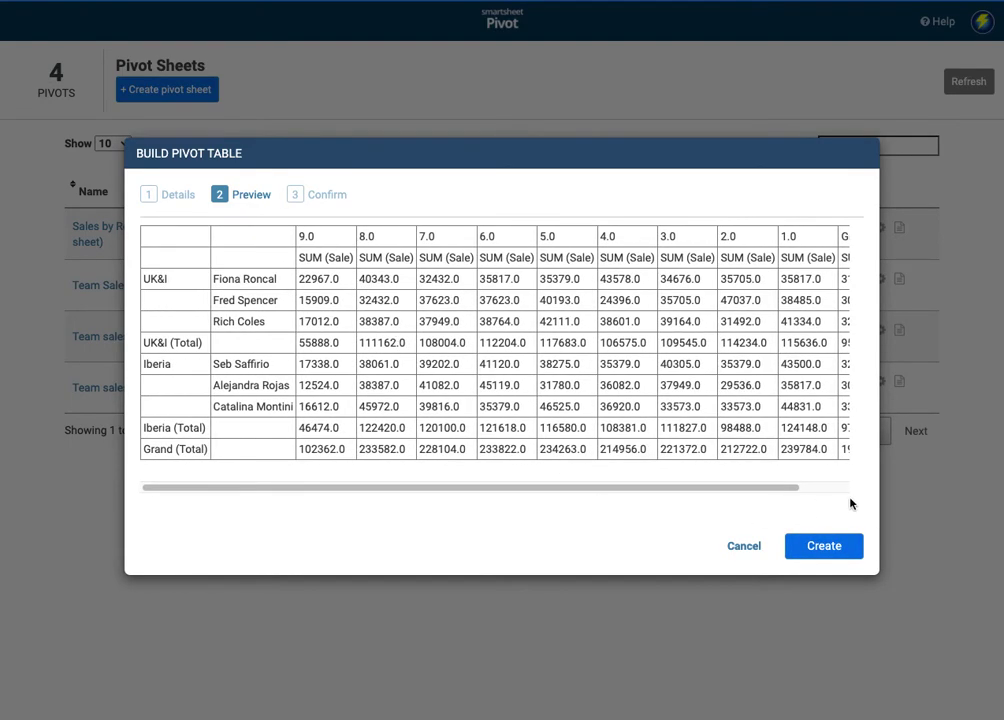
{"action": "left_click", "coordinate": [829, 545]}
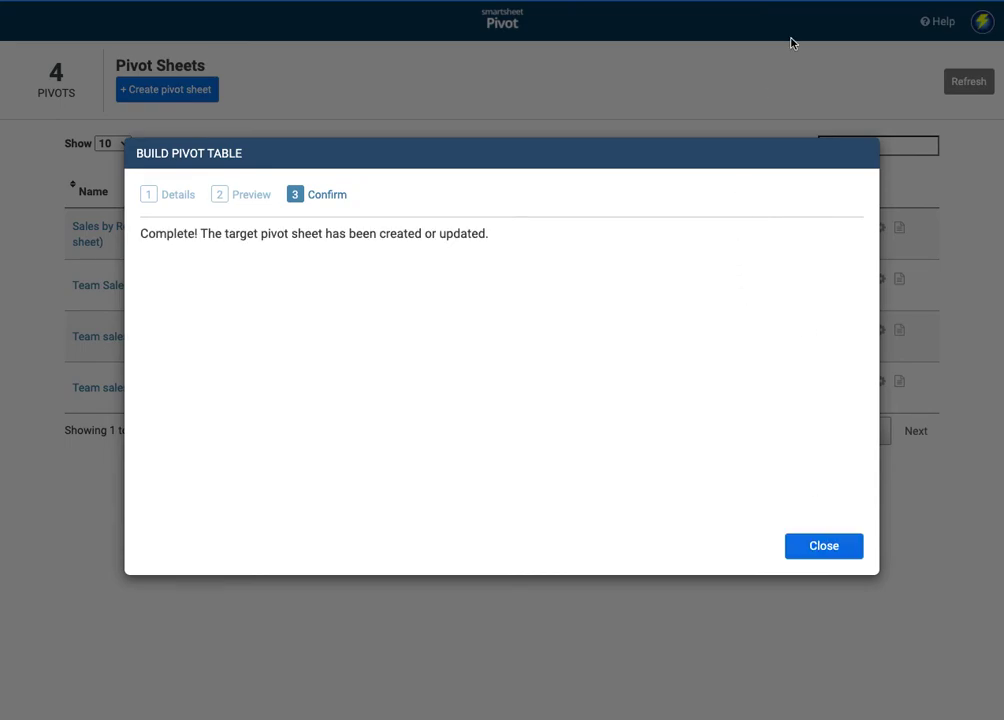
{"action": "left_click", "coordinate": [807, 552]}
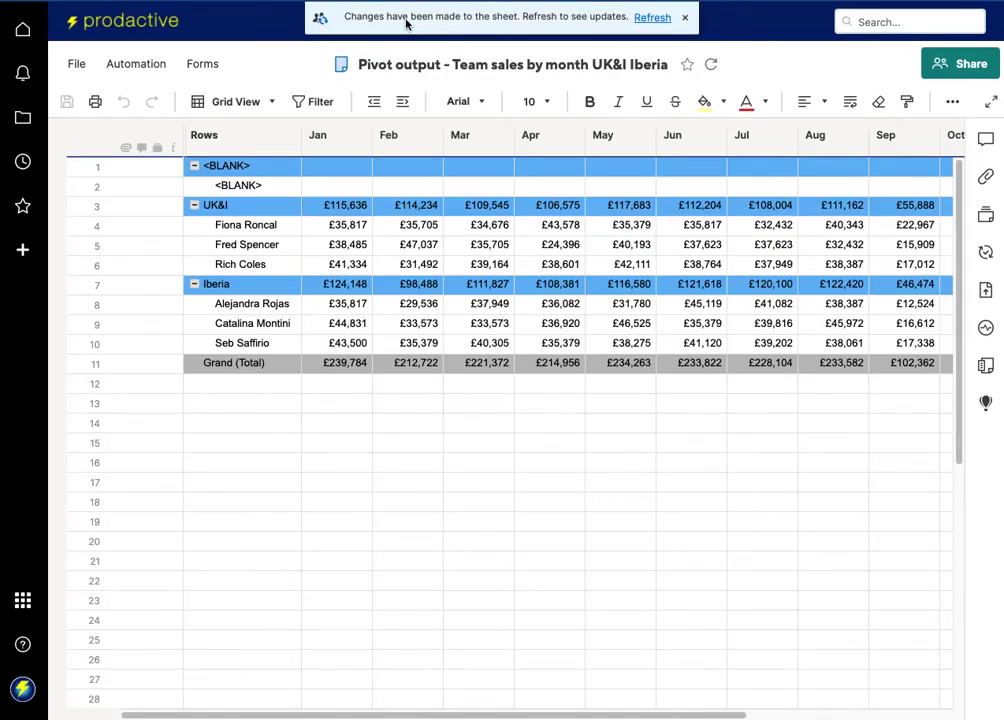
Step: Refresh the pivot output and check that the <BLANK> group is gone while Oct, Nov and Dec remain
{"action": "left_click", "coordinate": [654, 19]}
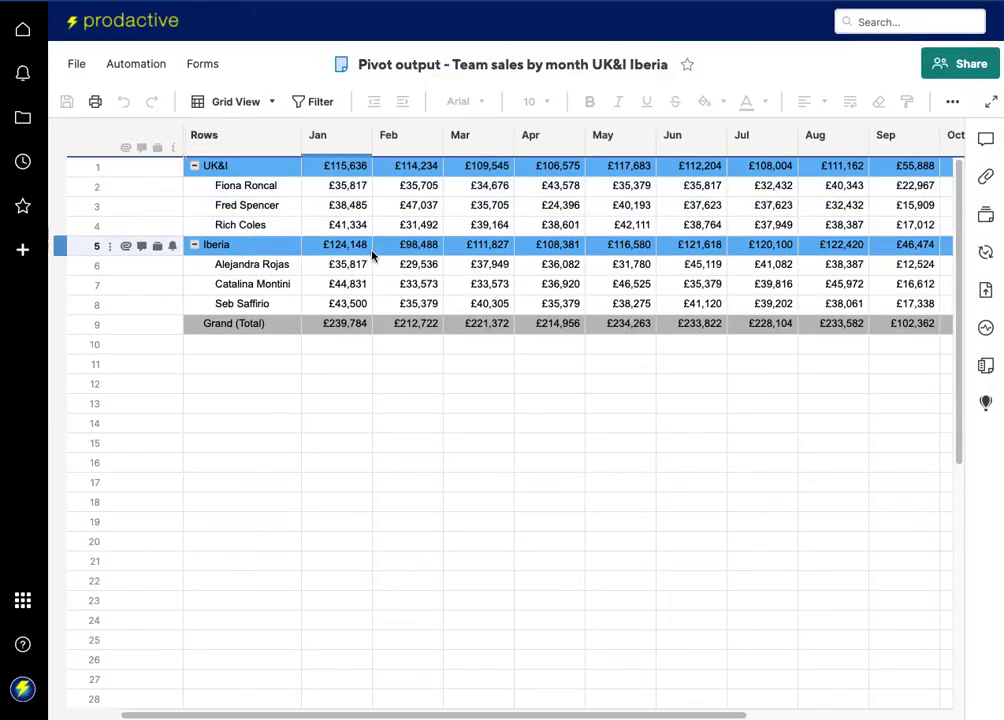
{"action": "scroll", "coordinate": [372, 257], "scroll_direction": "right", "scroll_amount": 5}
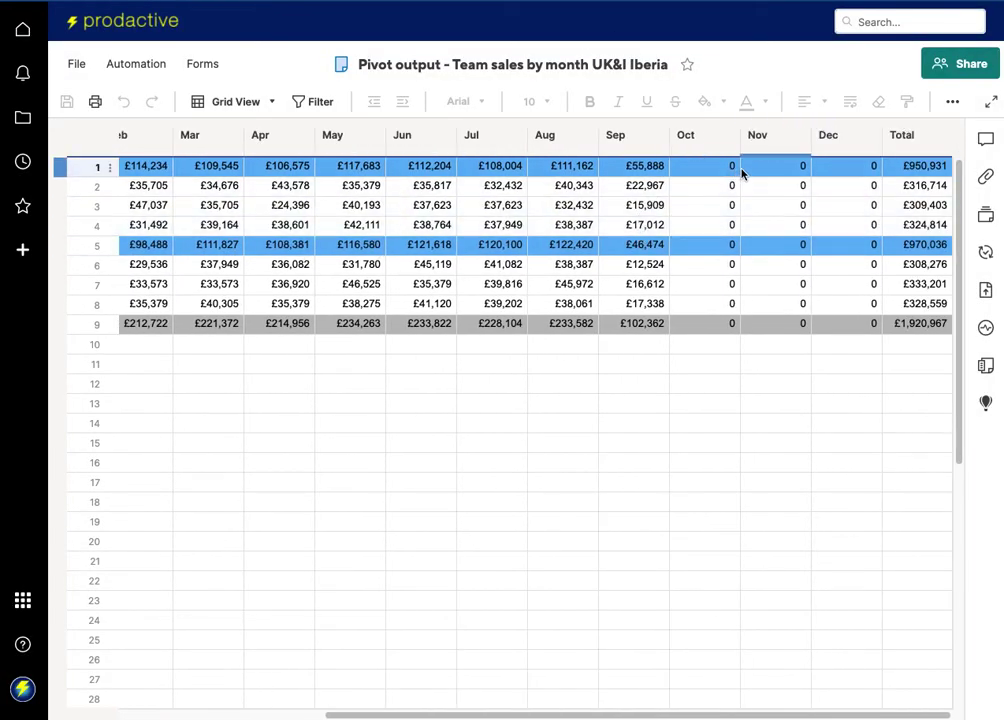
{"action": "left_click", "coordinate": [742, 352]}
{"action": "scroll", "coordinate": [741, 353], "scroll_direction": "left", "scroll_amount": 3}
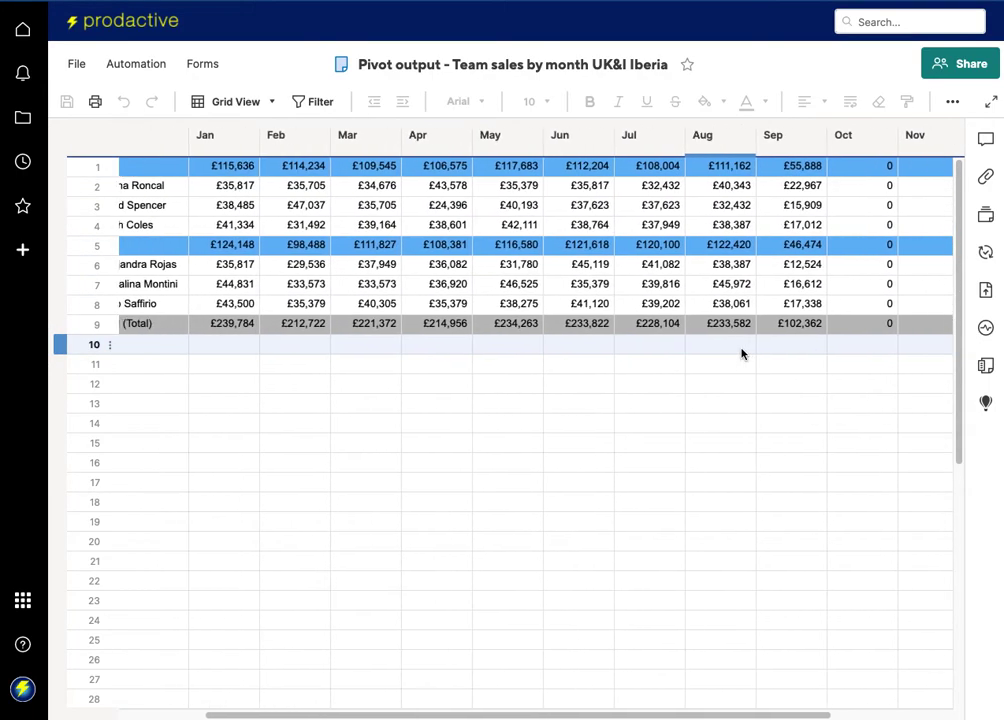
{"action": "scroll", "coordinate": [742, 352], "scroll_direction": "left", "scroll_amount": 2}
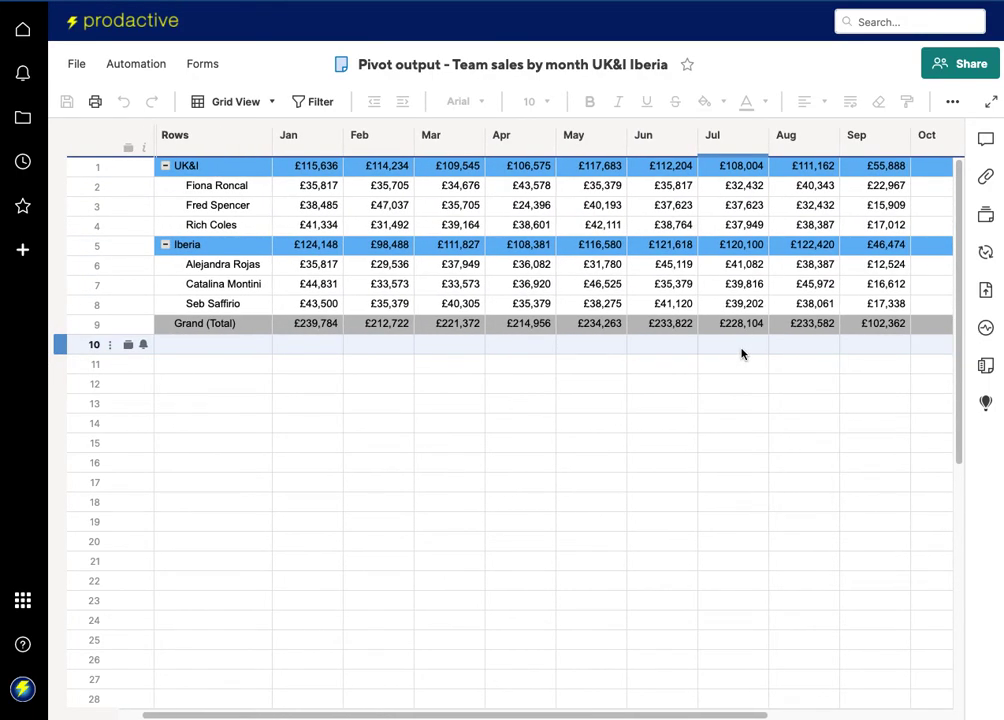